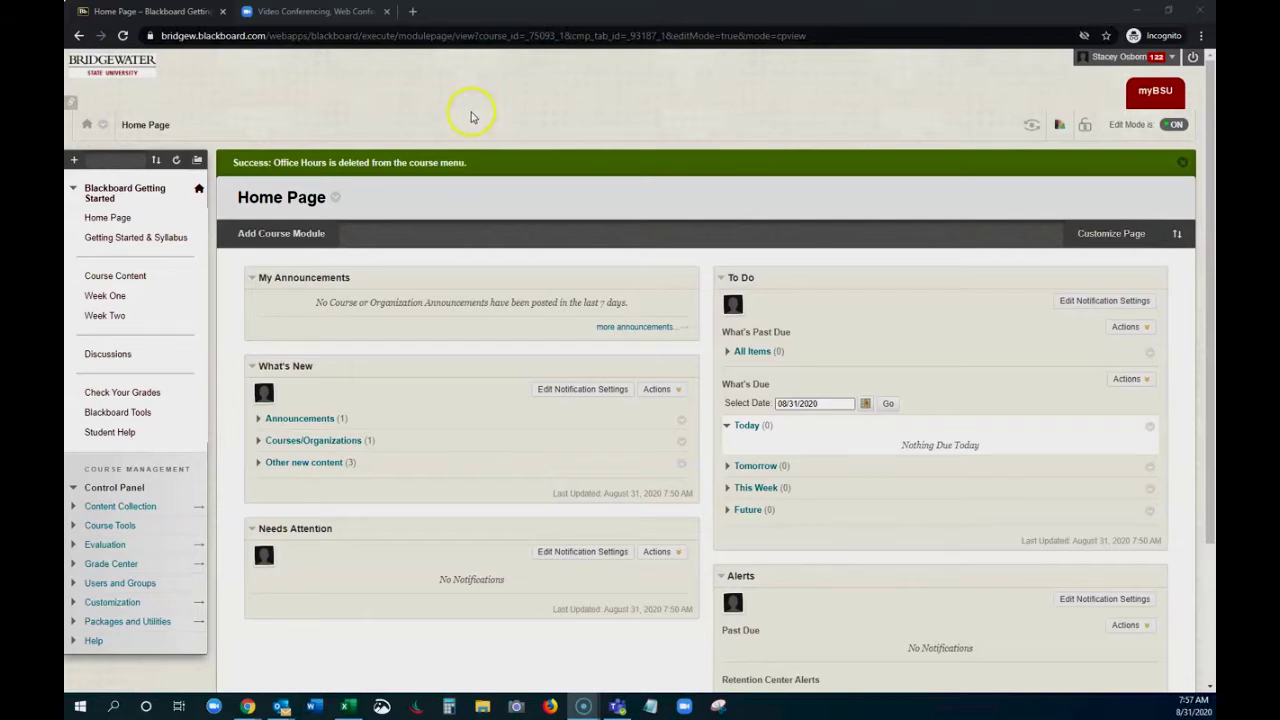
Glance at the Zoom web portal, return to the course home page and dismiss the Office Hours deletion notice
click(304, 14)
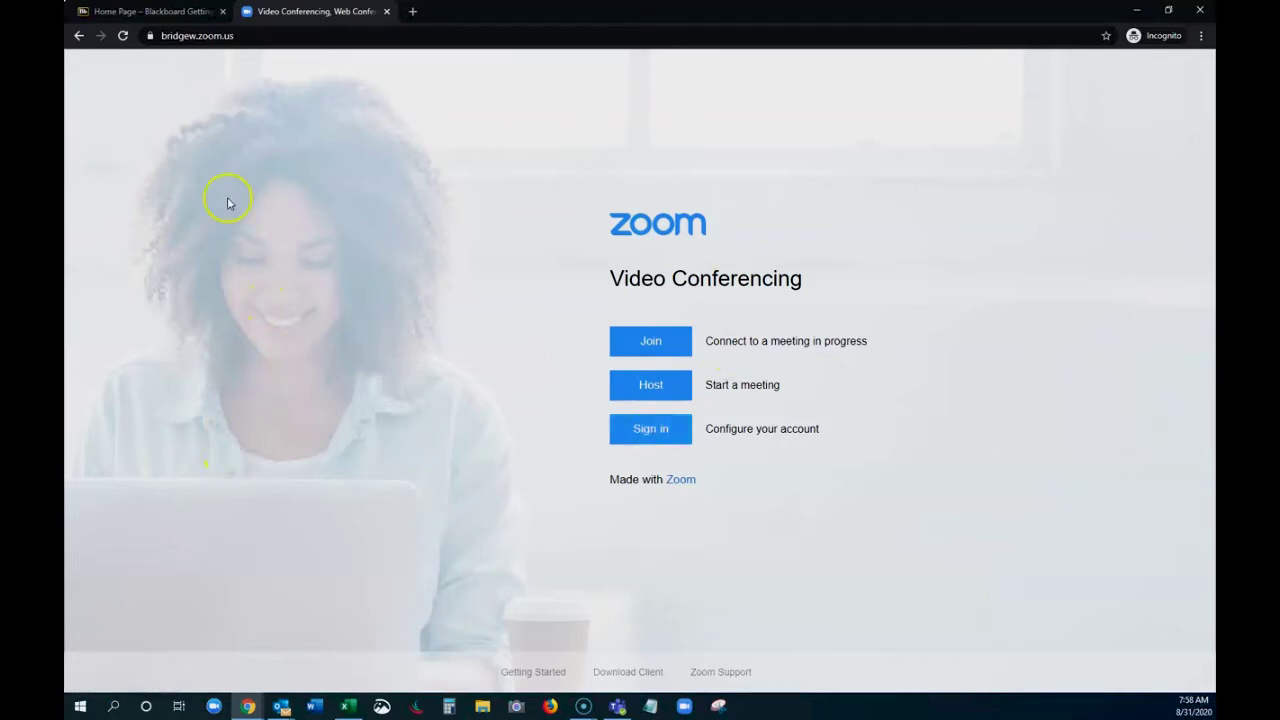
click(158, 12)
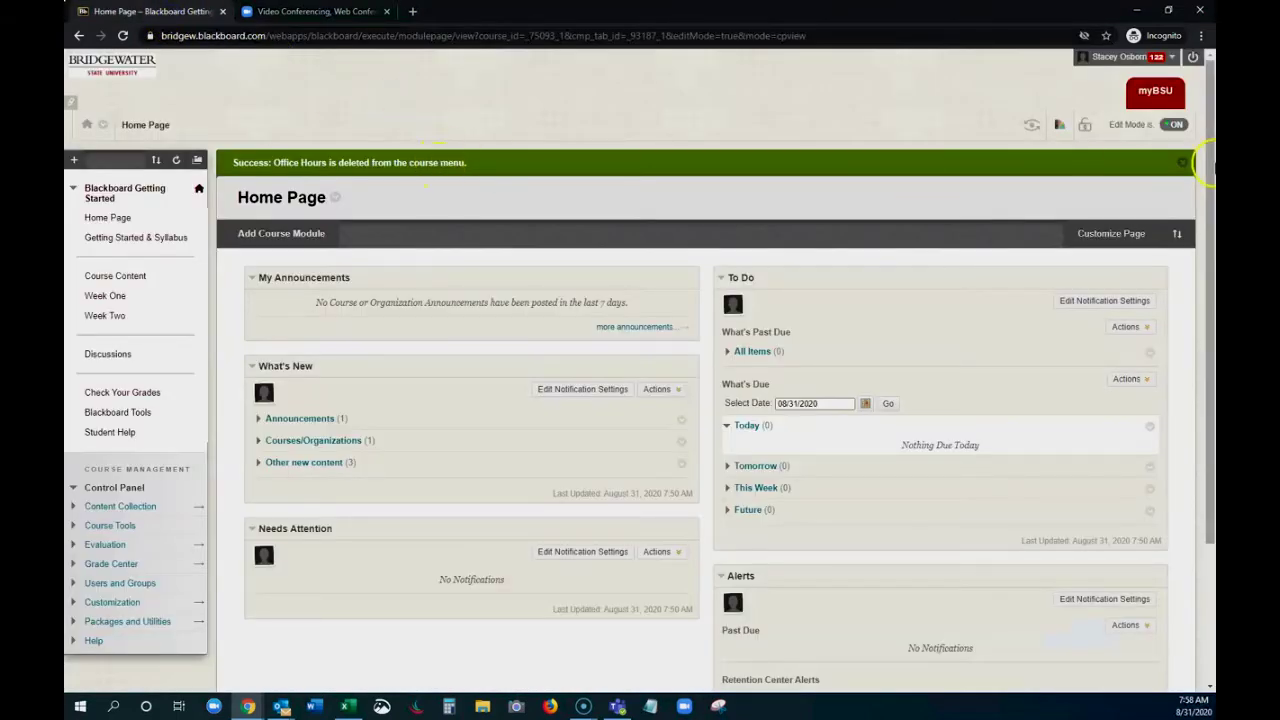
click(1182, 162)
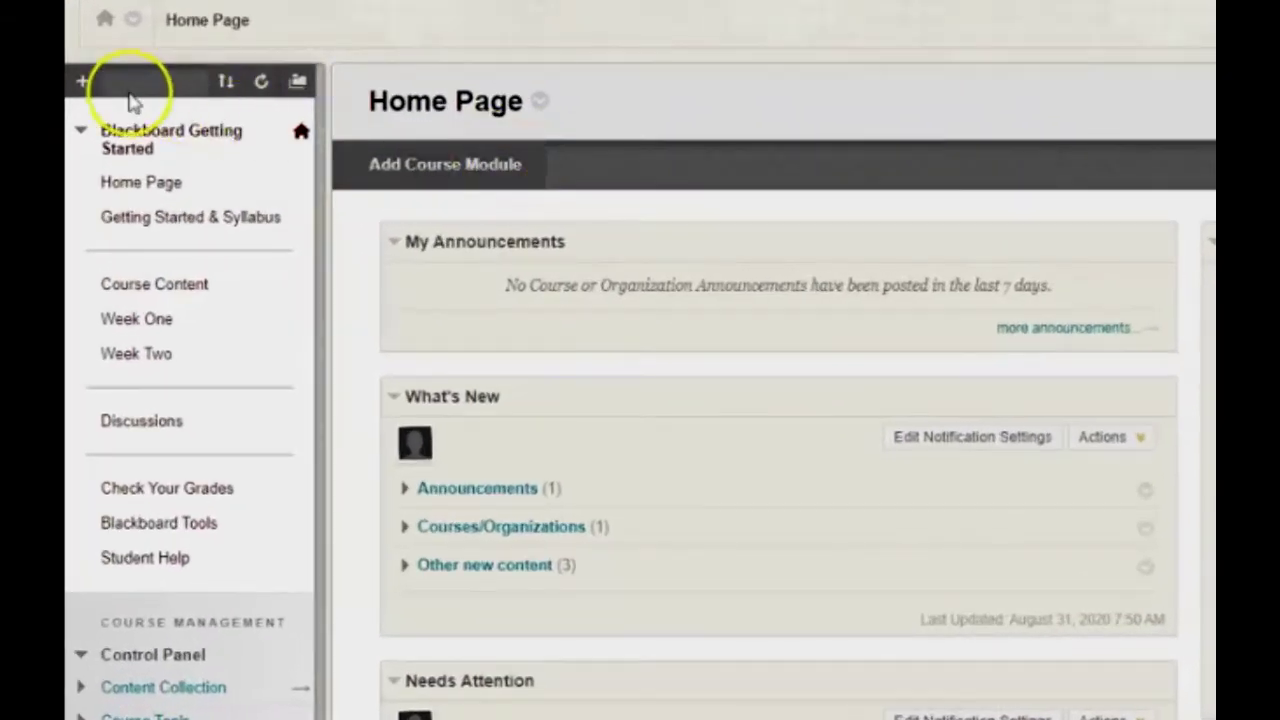
Add a Zoom Tool link named "Class Meetings (Web)", available to users, and place it below Getting Started & Syllabus in the course menu
click(73, 160)
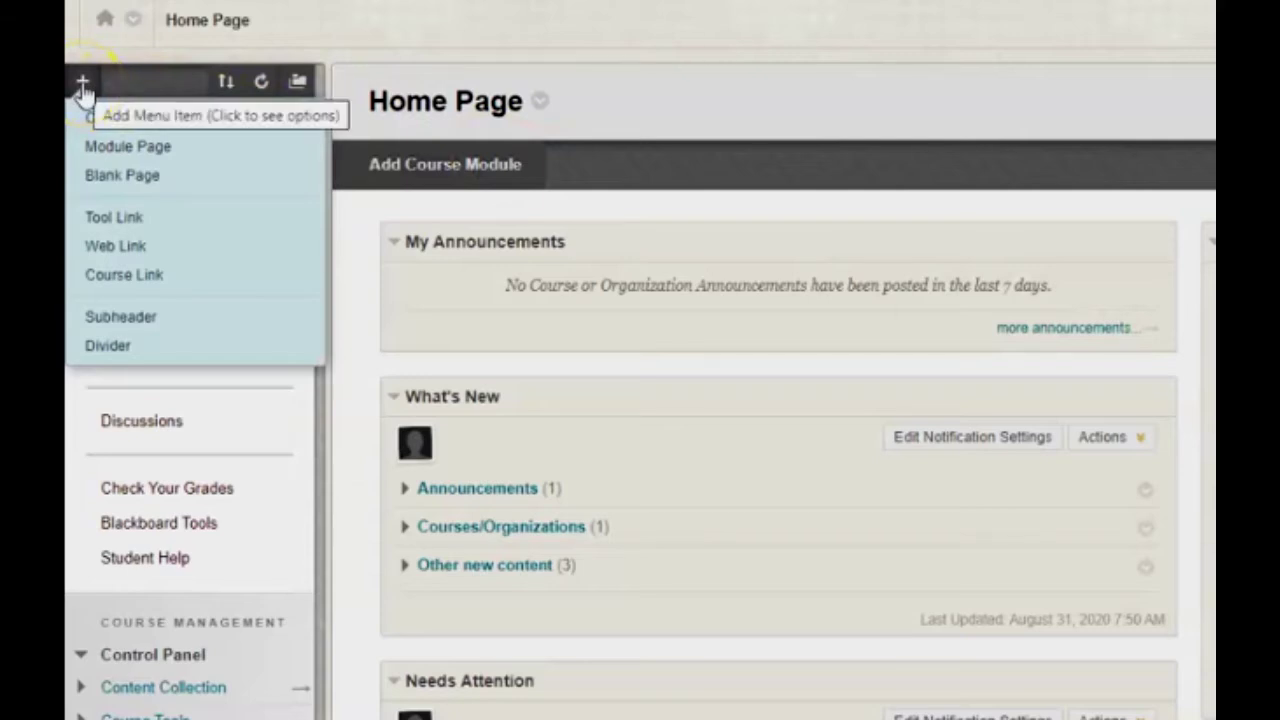
click(226, 222)
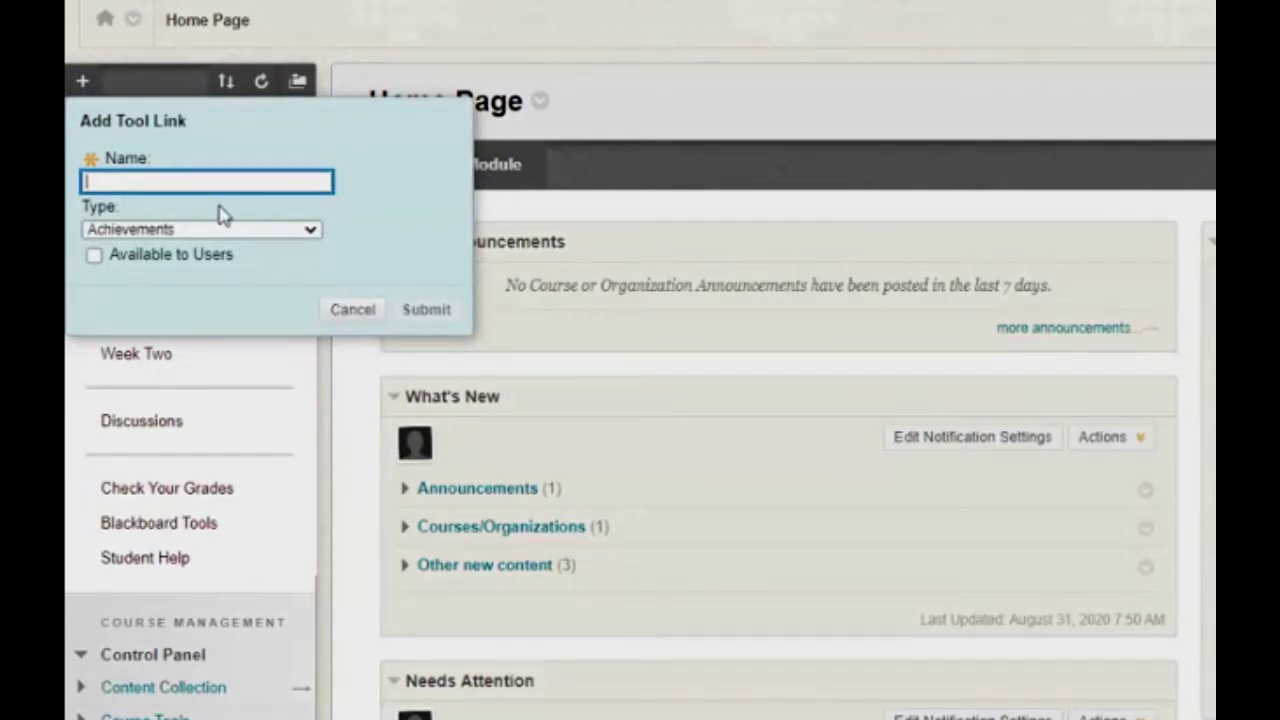
text(Class)
click(210, 222)
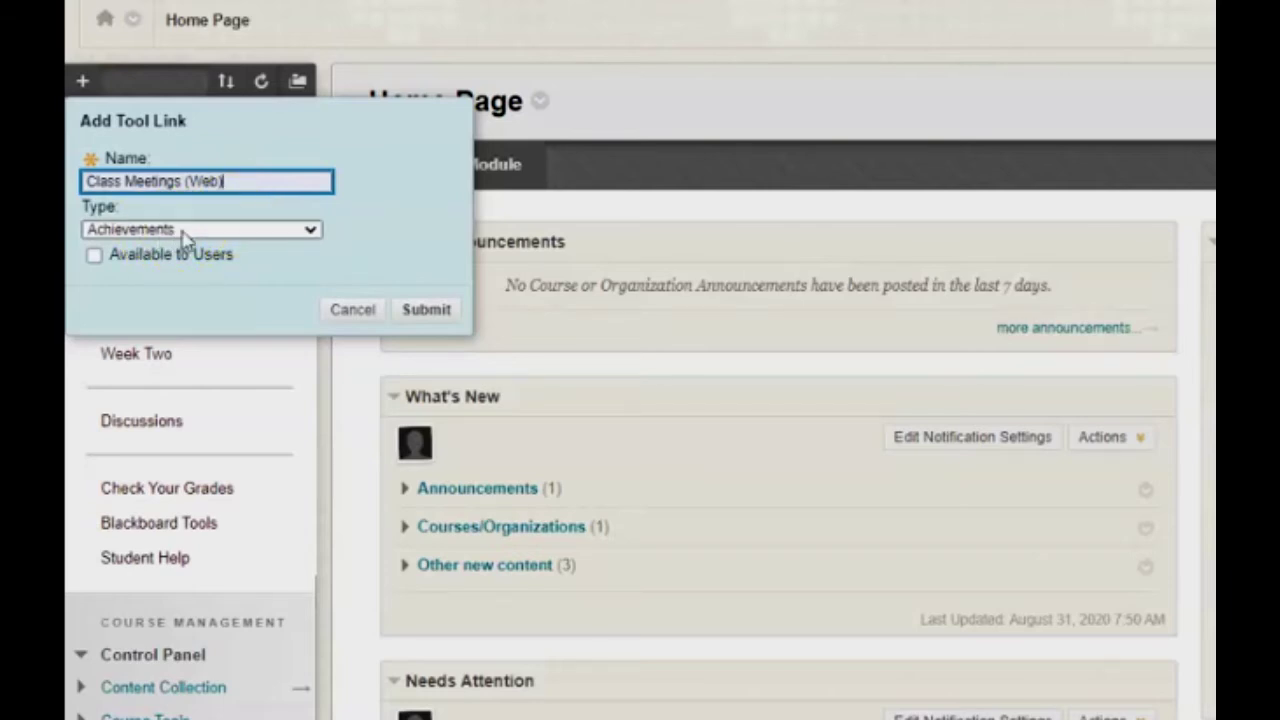
click(185, 230)
scroll(186, 371, down, 3)
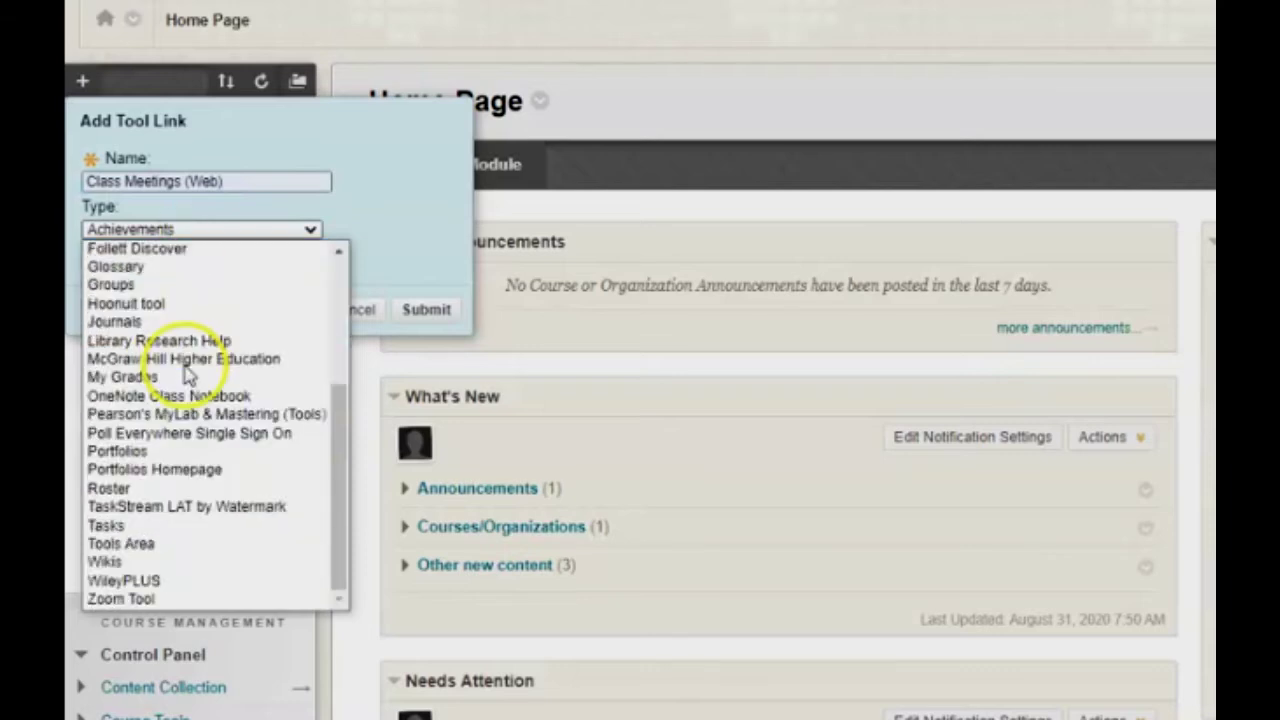
click(218, 600)
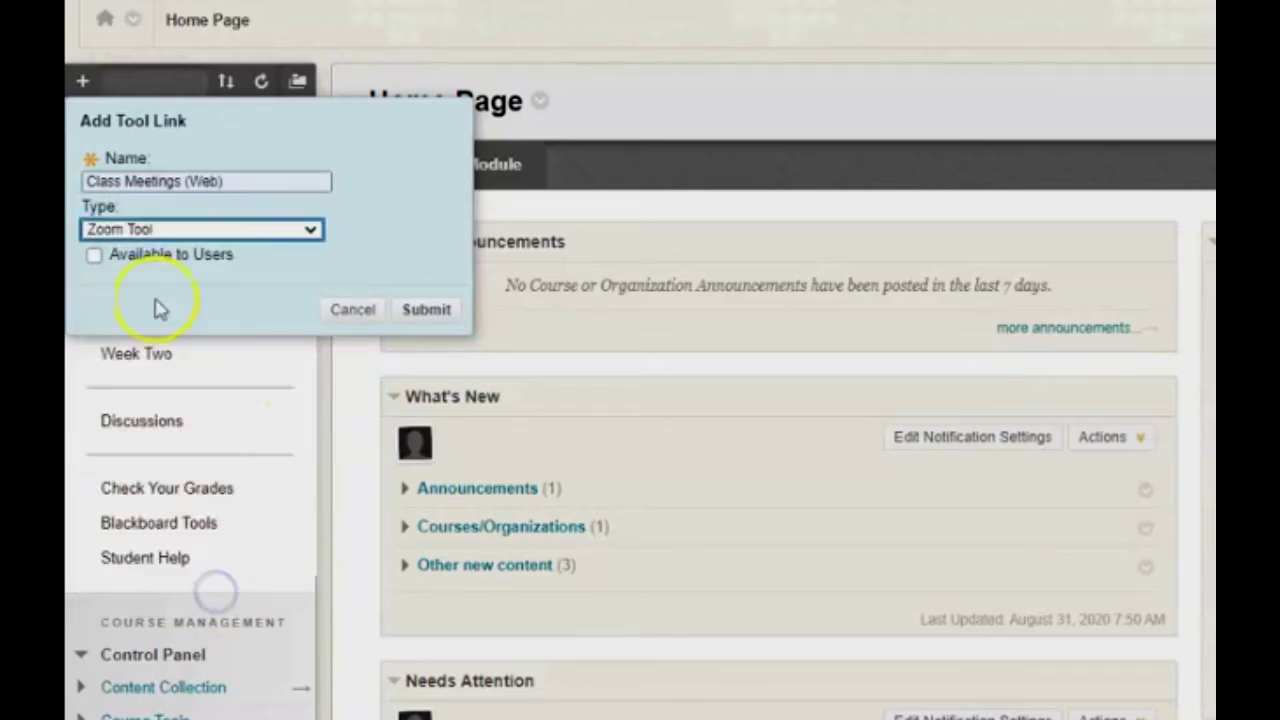
click(94, 257)
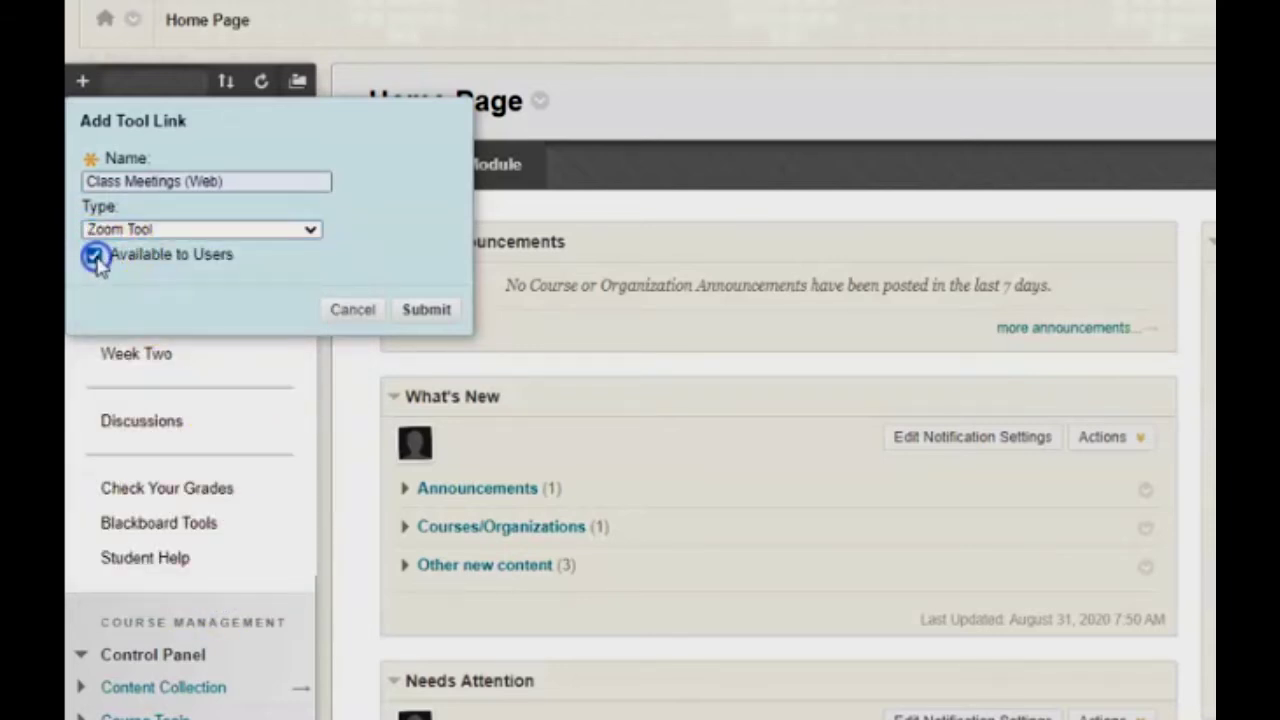
click(428, 310)
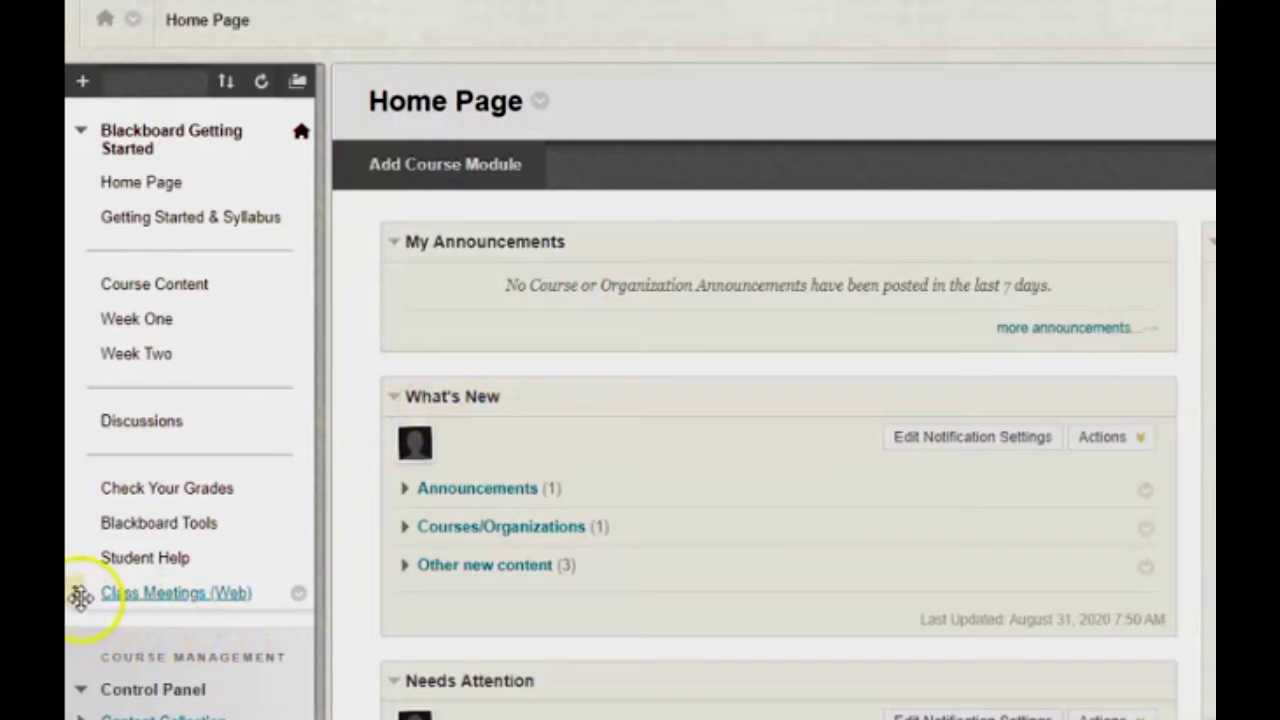
drag(82, 593, 117, 270)
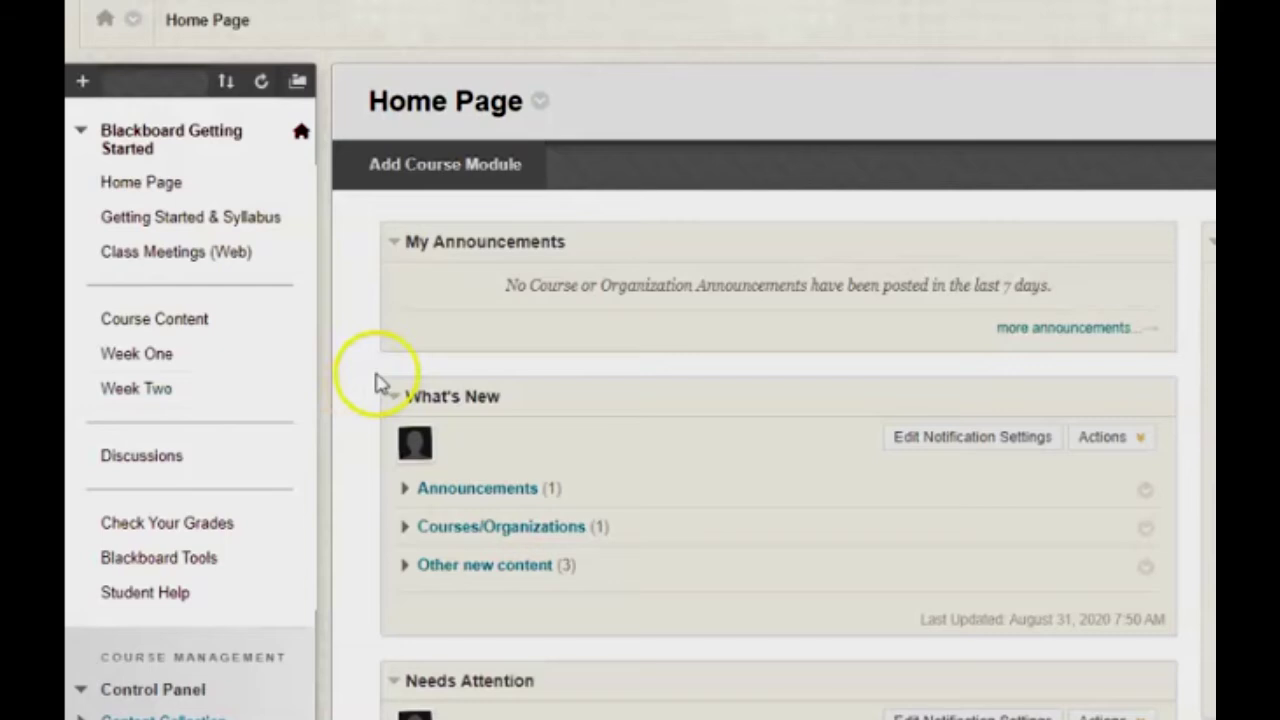
Open Class Meetings (Web) and start scheduling a new meeting with the topic "Weekly Class Meetings (M/W/F at 9am)"
click(150, 260)
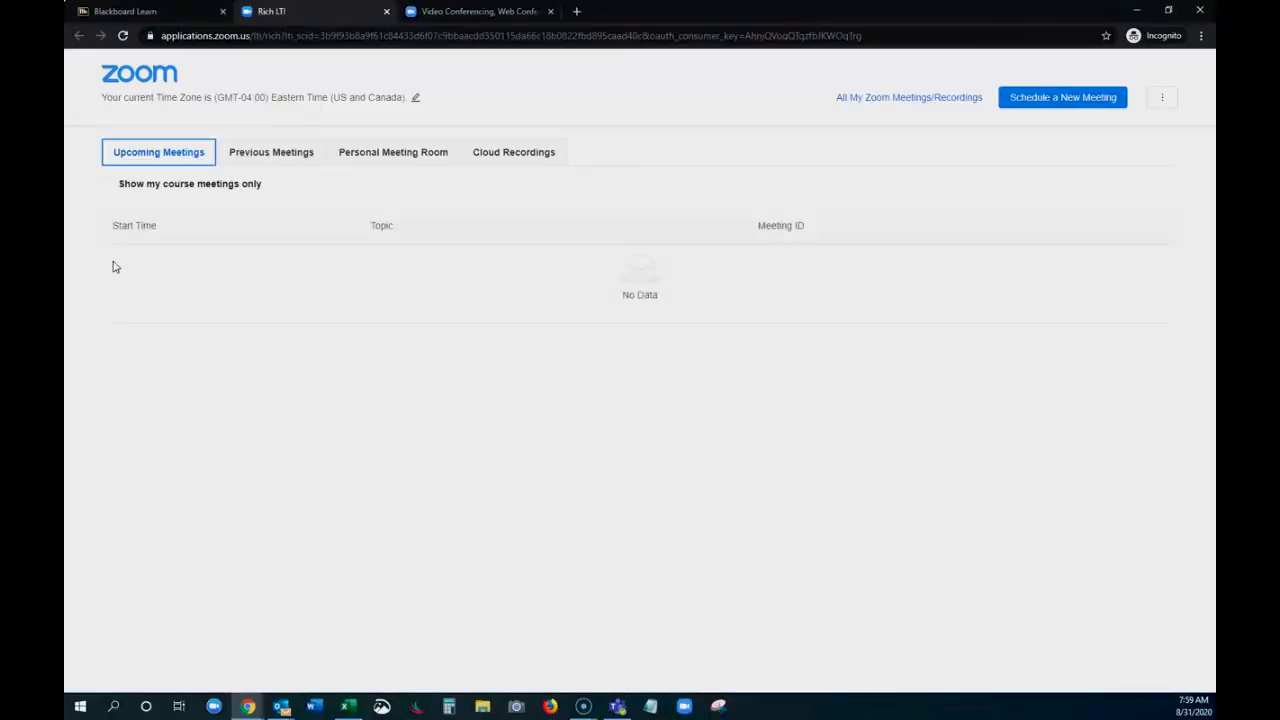
click(1048, 98)
triple_click(454, 190)
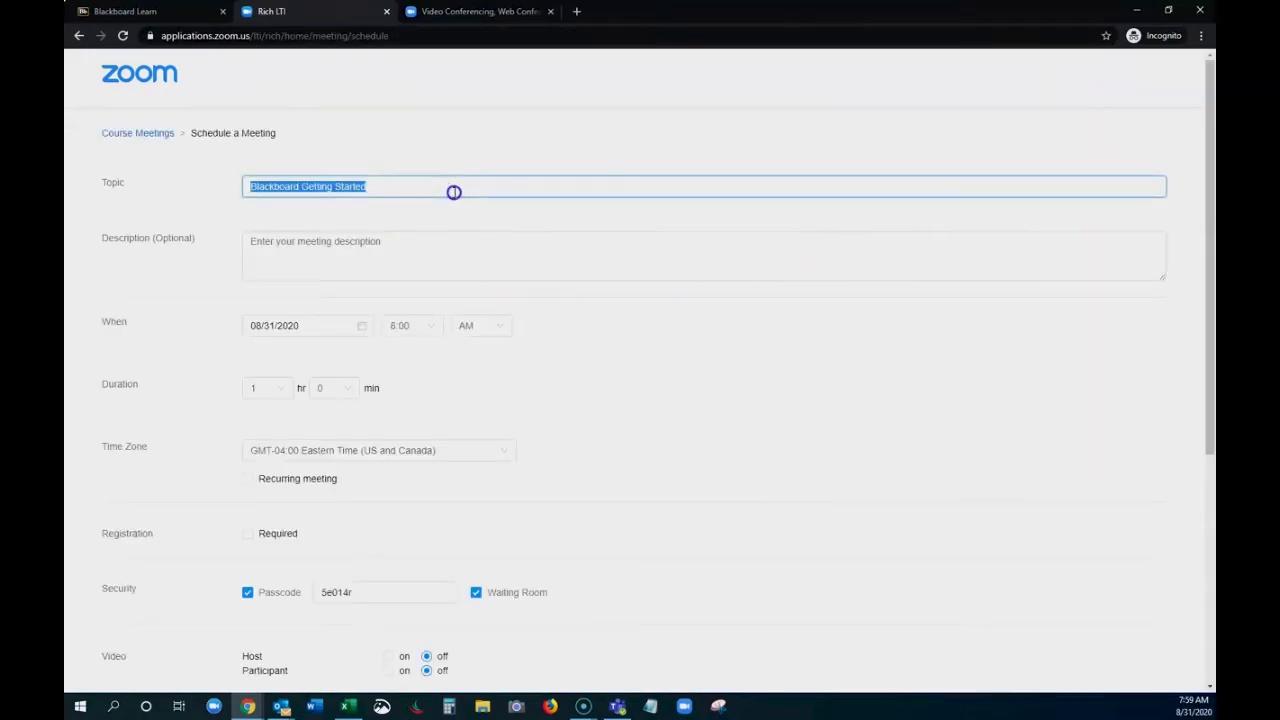
text(Weekly Class Meetings (M/W/F At9am))
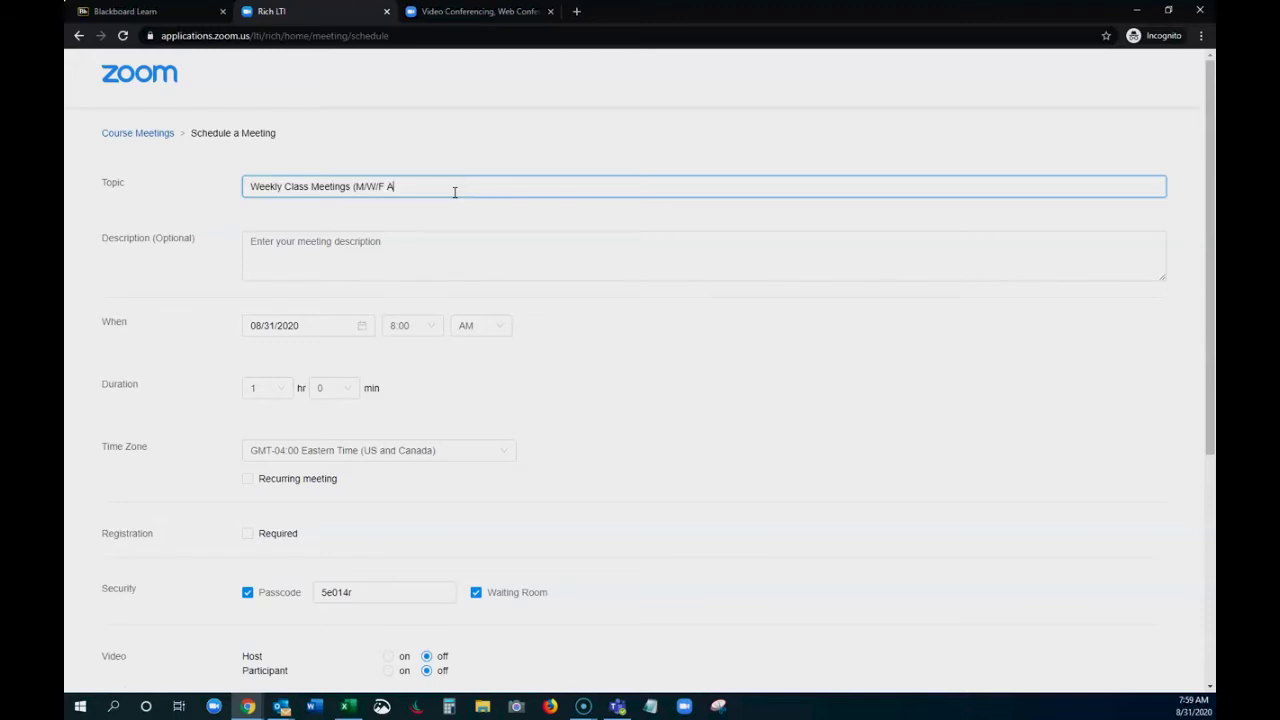
key(BackSpace)
key(BackSpace)
key(BackSpace)
key(BackSpace)
key(BackSpace)
key(BackSpace)
text(at 9am))
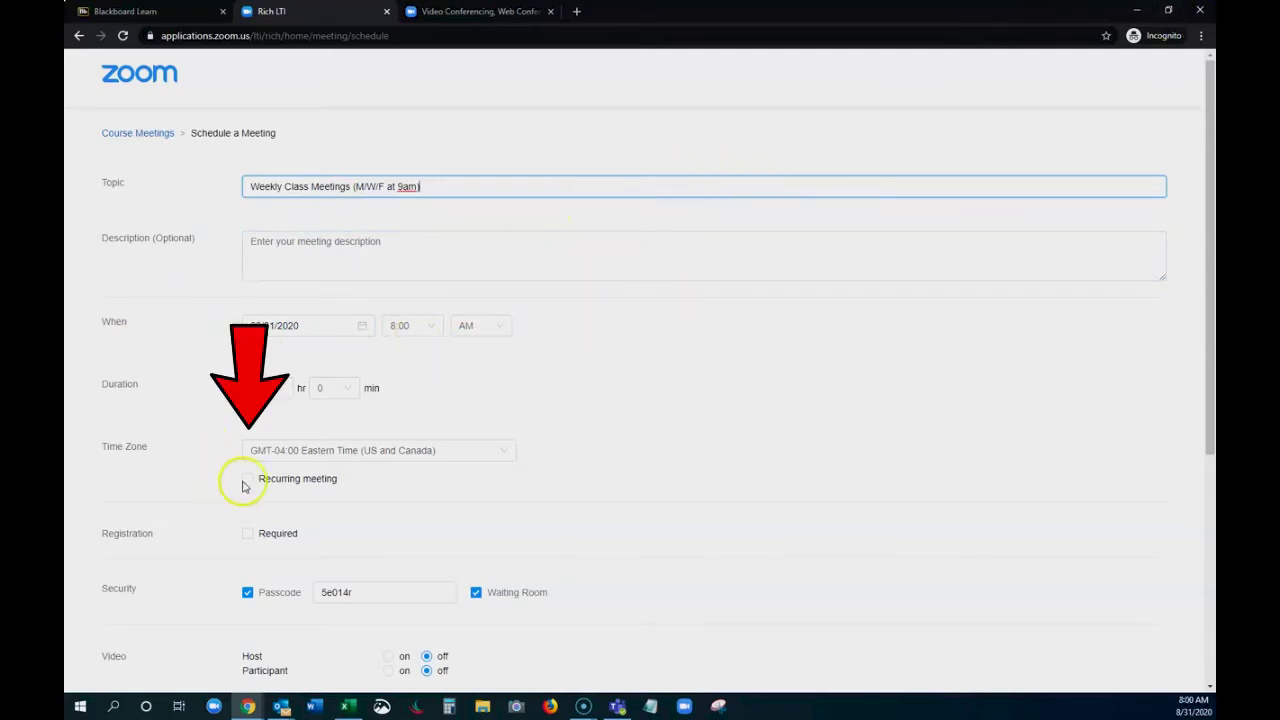
Make the meeting recurring with the recurrence set to NoFixed Time
click(245, 482)
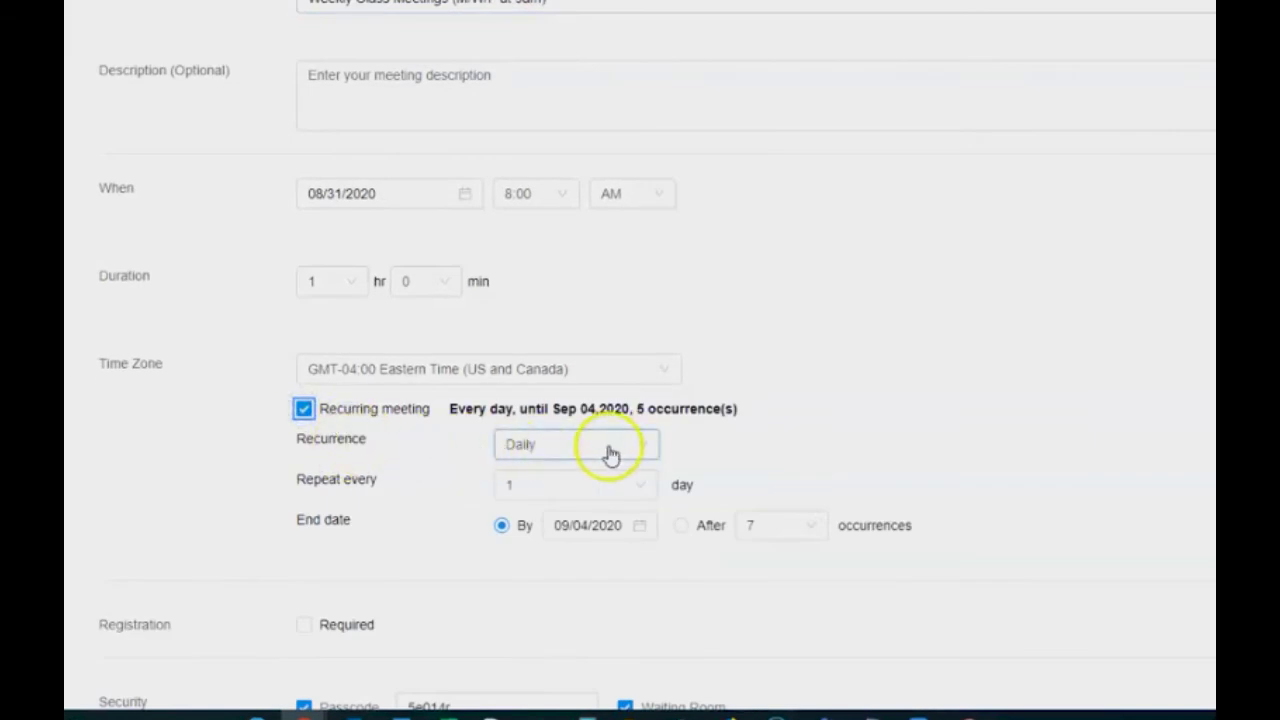
click(643, 453)
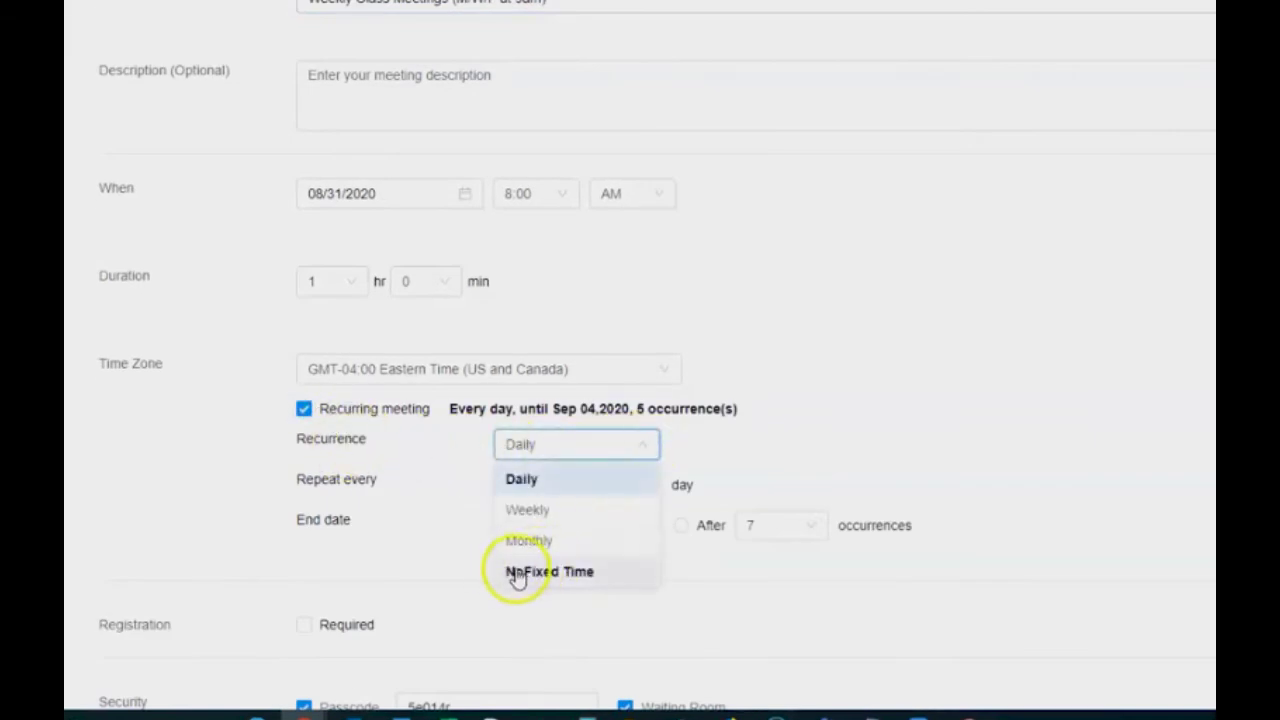
click(550, 572)
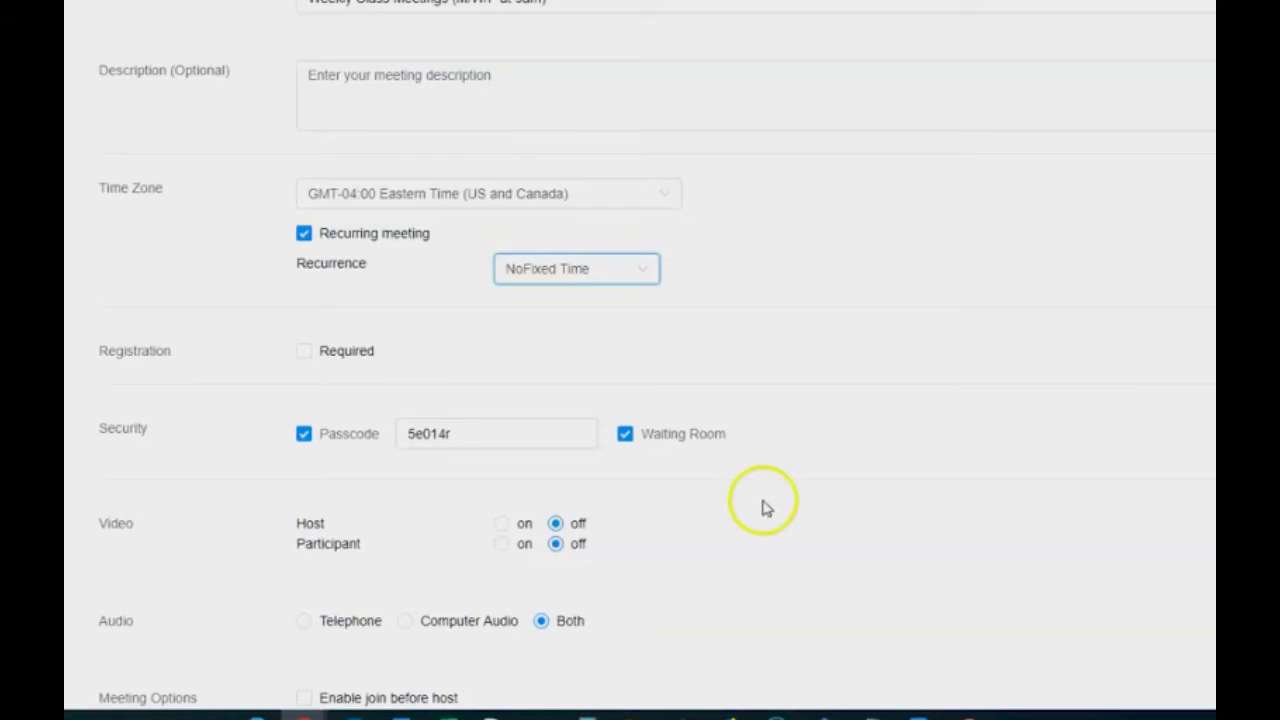
Turn off the waiting room, enable join before host and mute participants upon entry, and save the meeting
scroll(765, 490, down, 2)
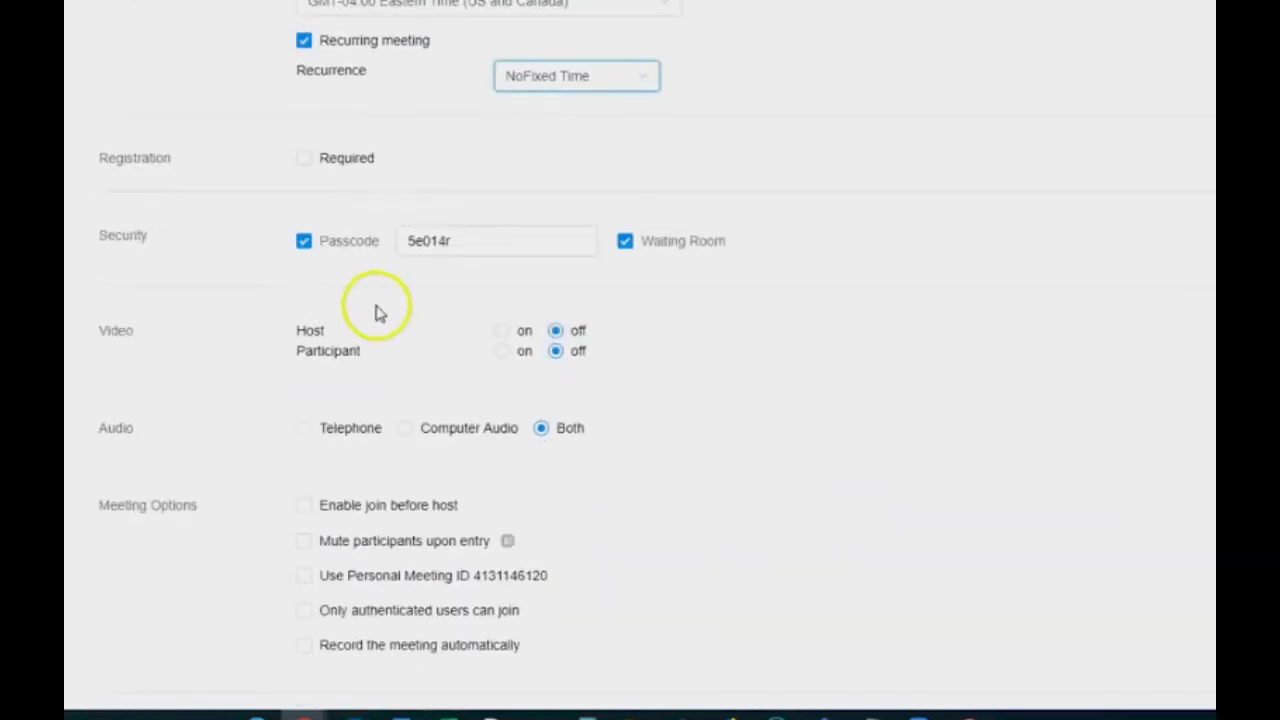
click(625, 243)
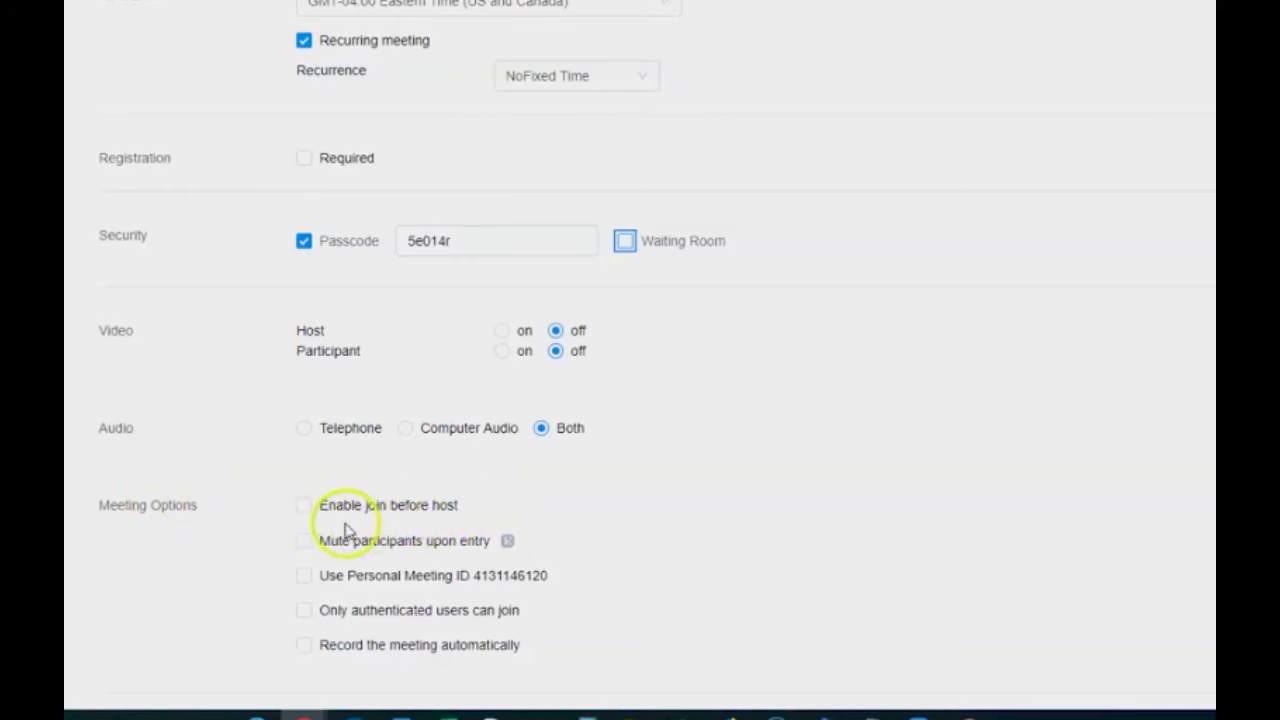
click(304, 506)
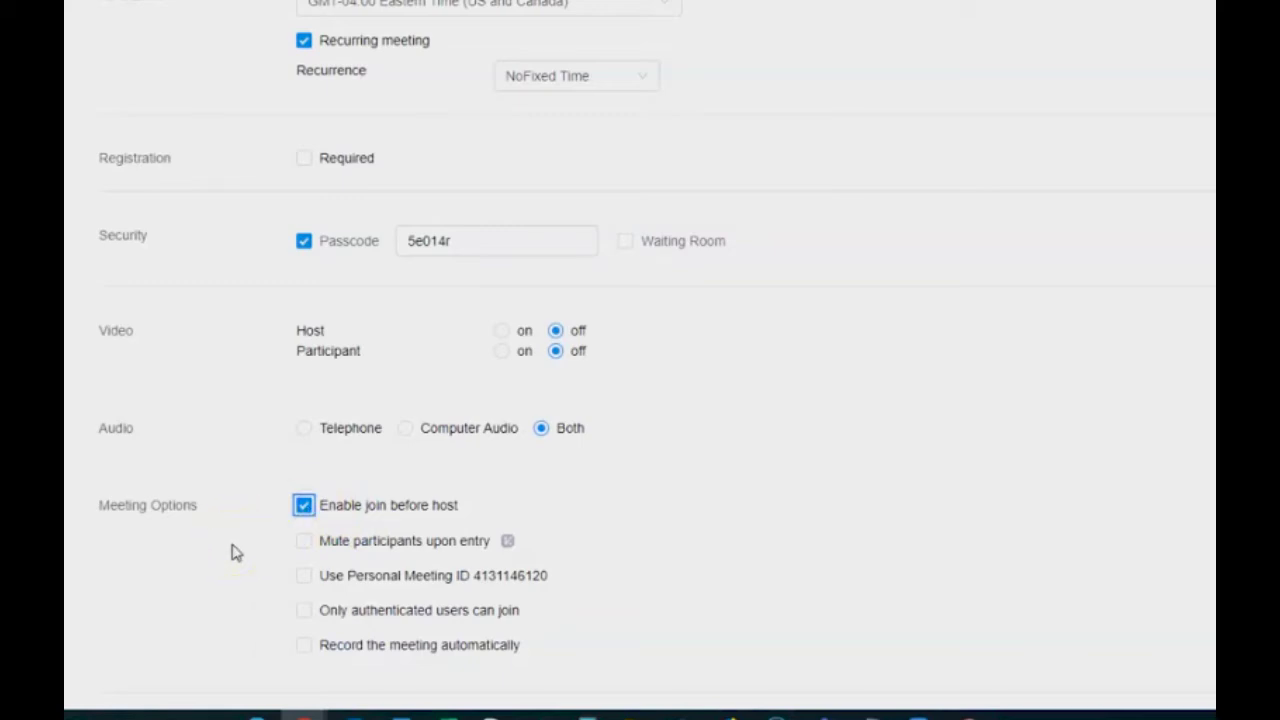
click(304, 541)
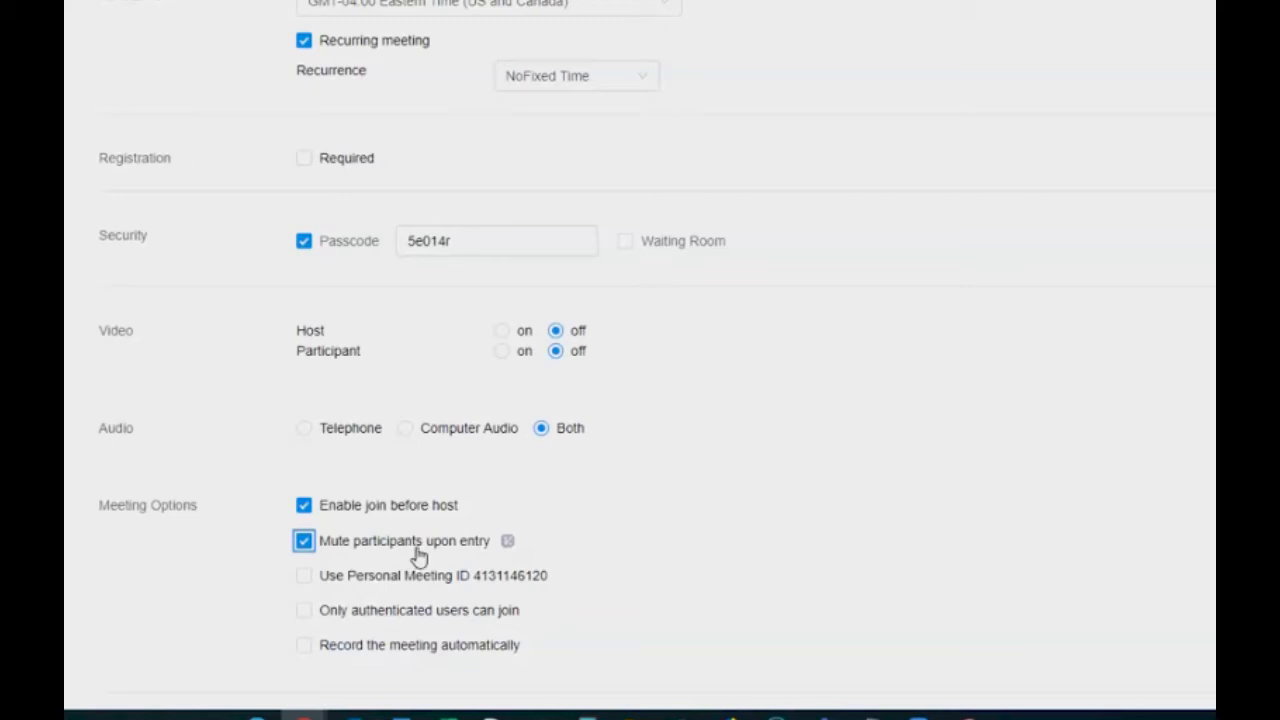
scroll(412, 558, down, 2)
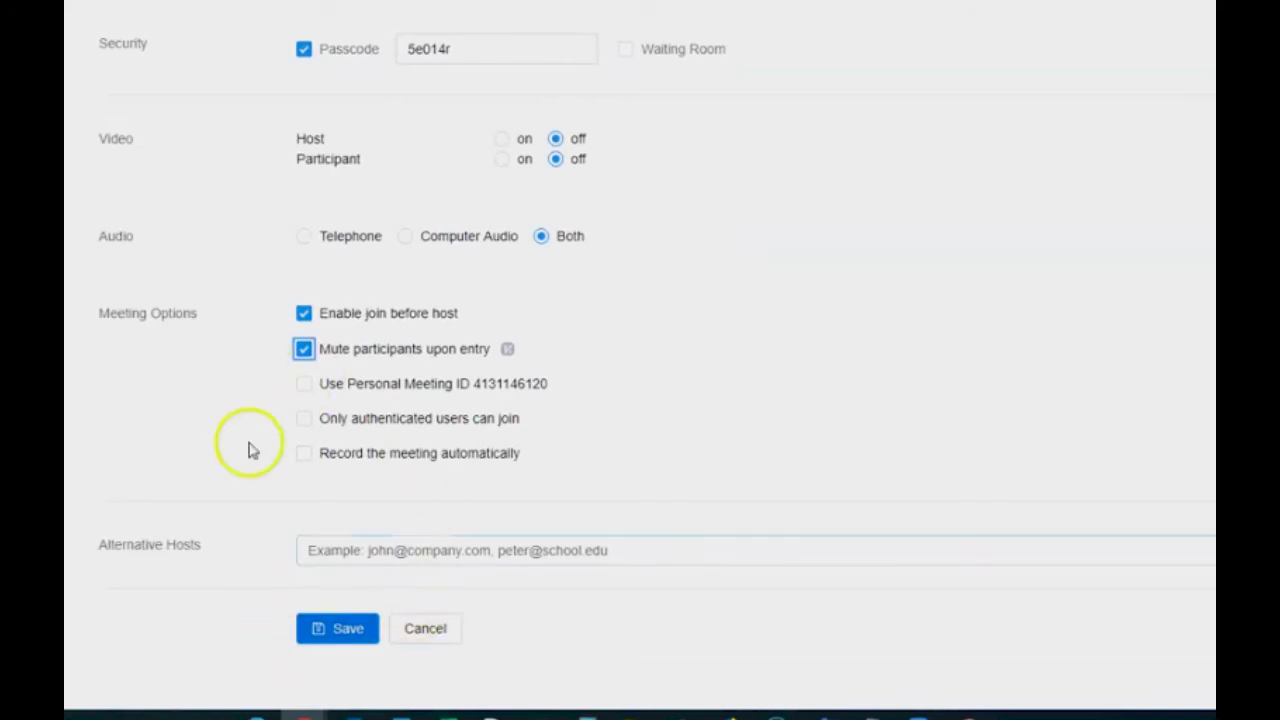
click(350, 630)
scroll(526, 520, up, 3)
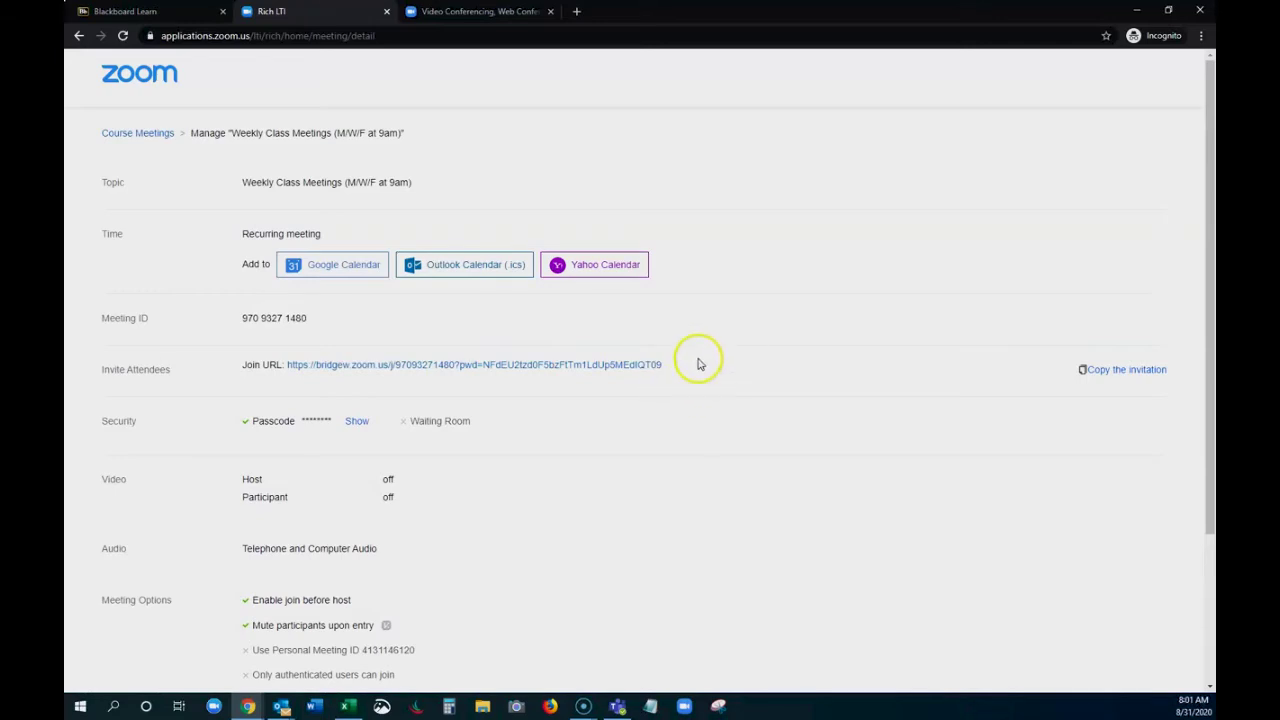
Return to the Blackboard course and reopen Class Meetings (Web) to check the upcoming meetings list, closing the Zoom page when done
click(161, 14)
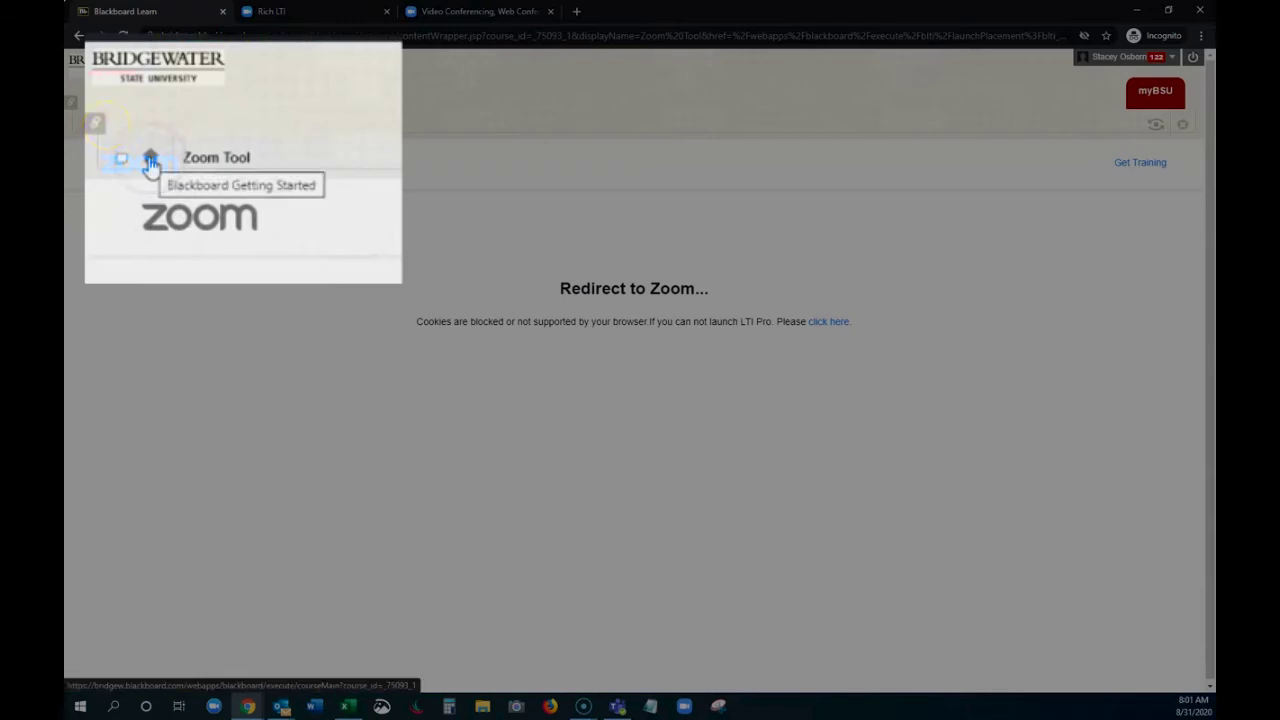
click(148, 165)
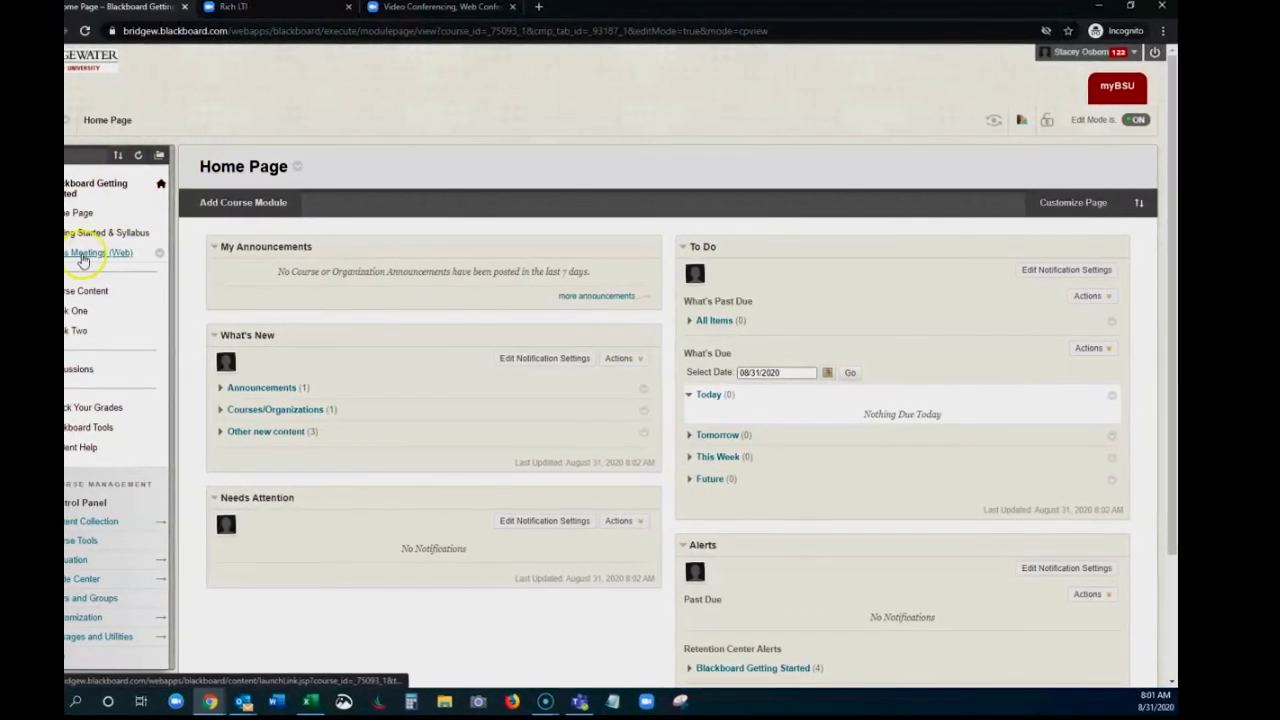
click(349, 7)
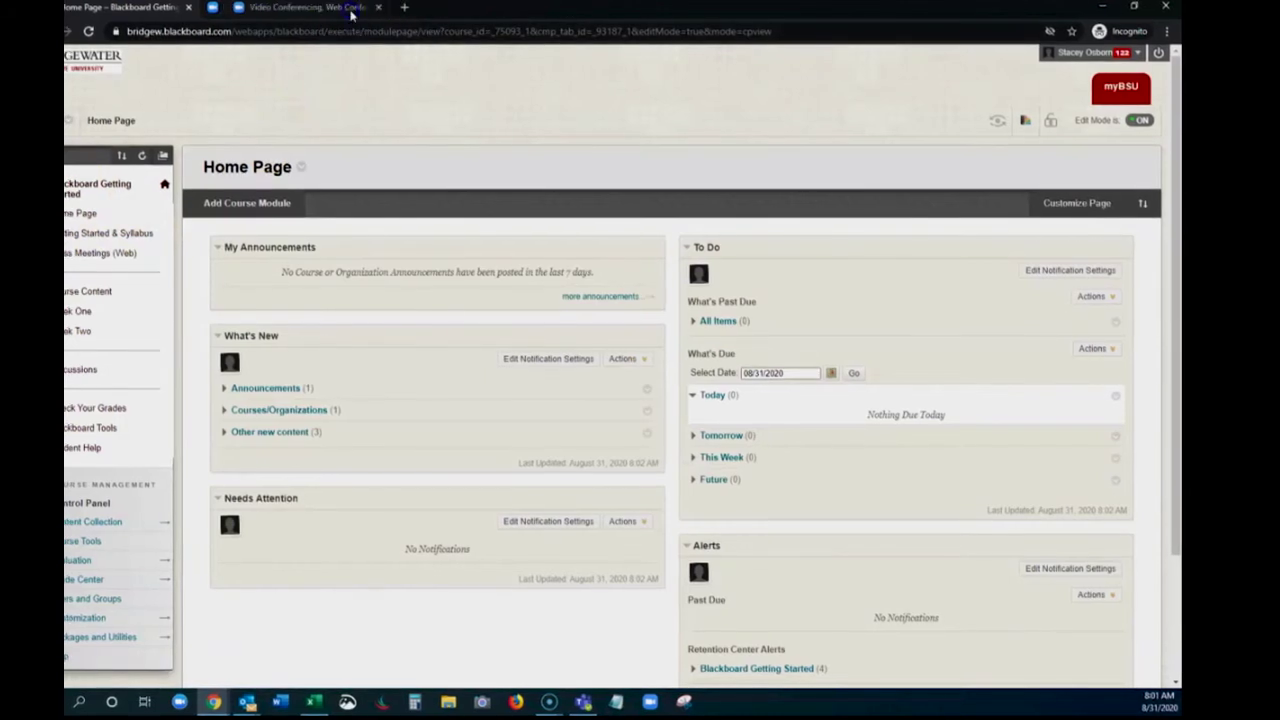
click(95, 253)
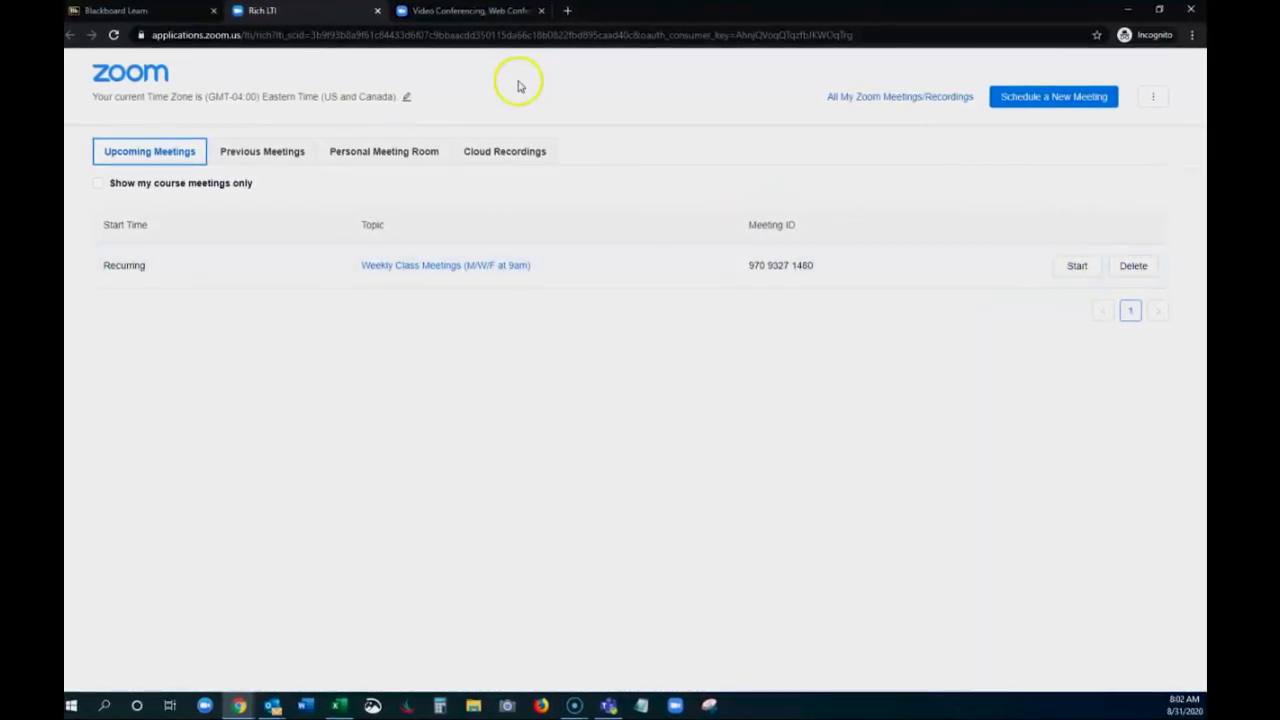
click(380, 18)
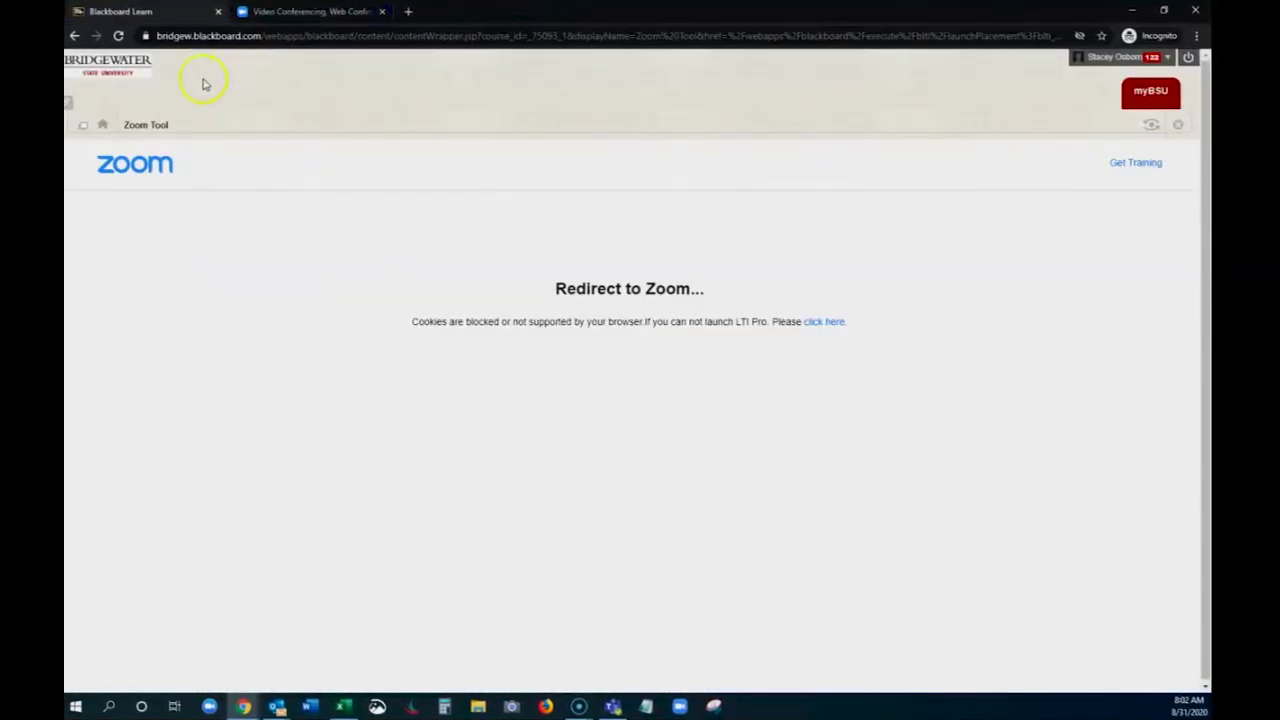
Return to the course home page and start a new tool link in the course menu named "Office Hours"
click(104, 125)
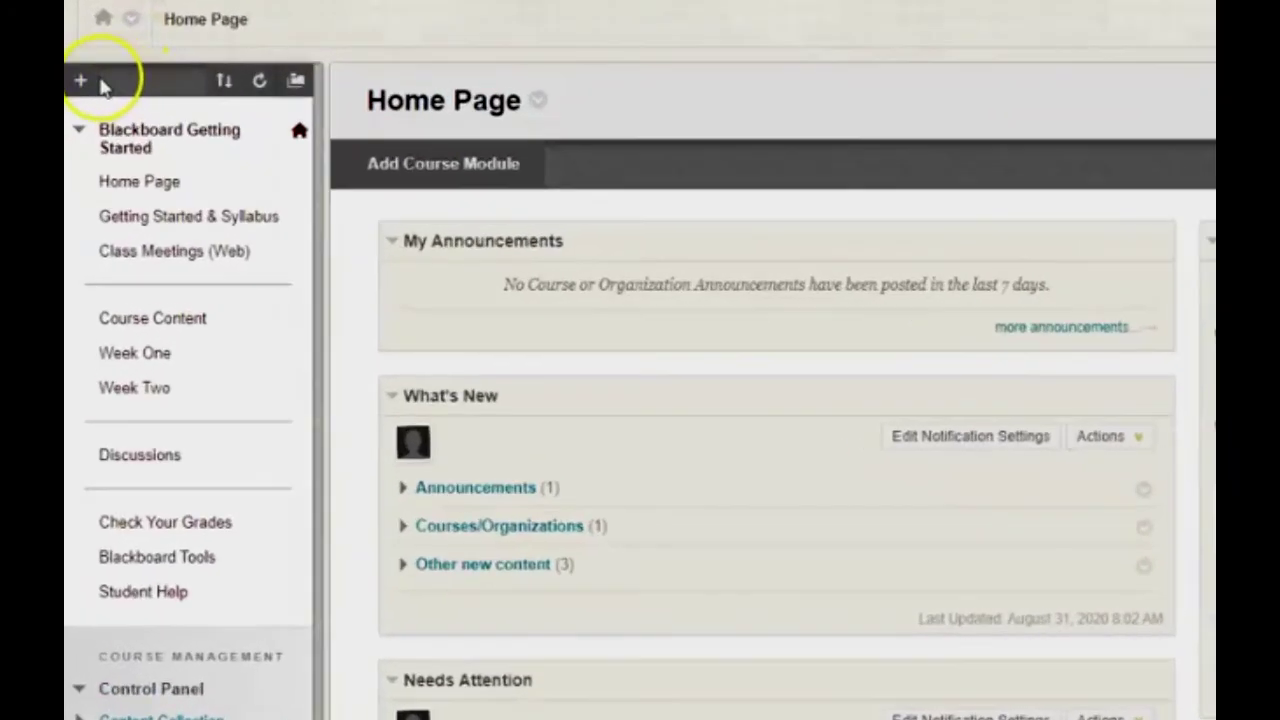
click(74, 160)
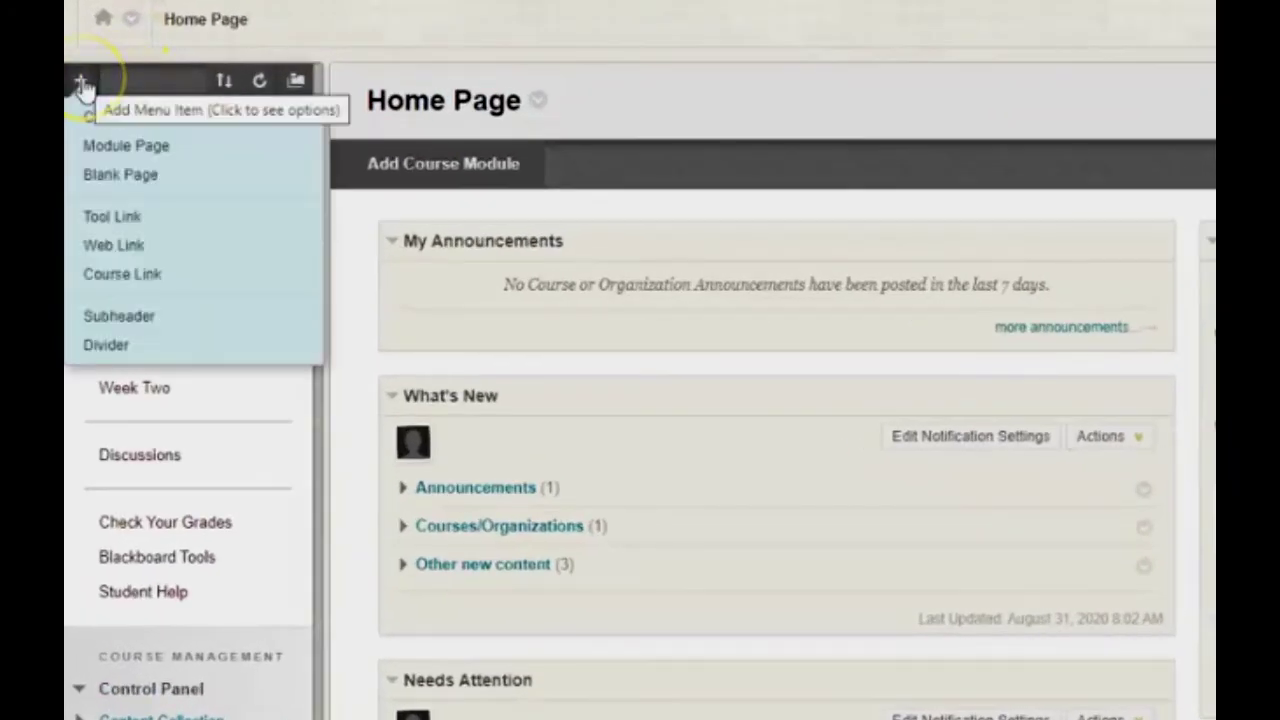
click(114, 218)
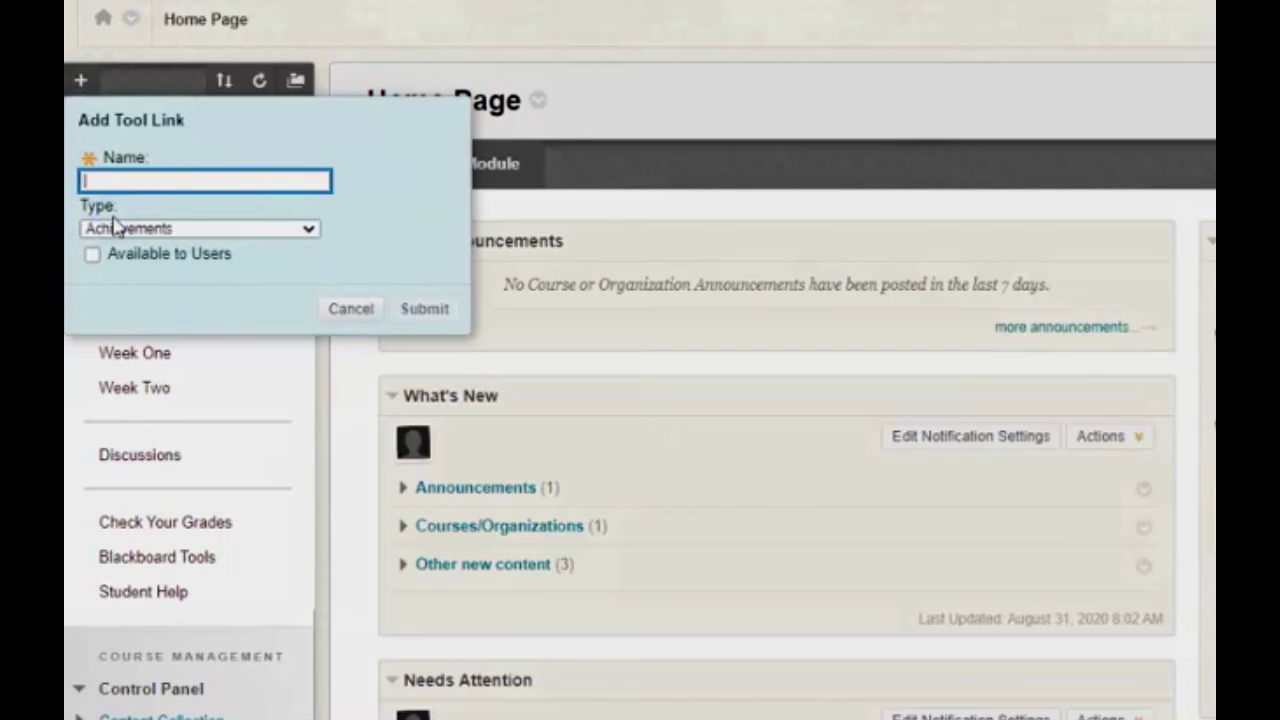
text(Of)
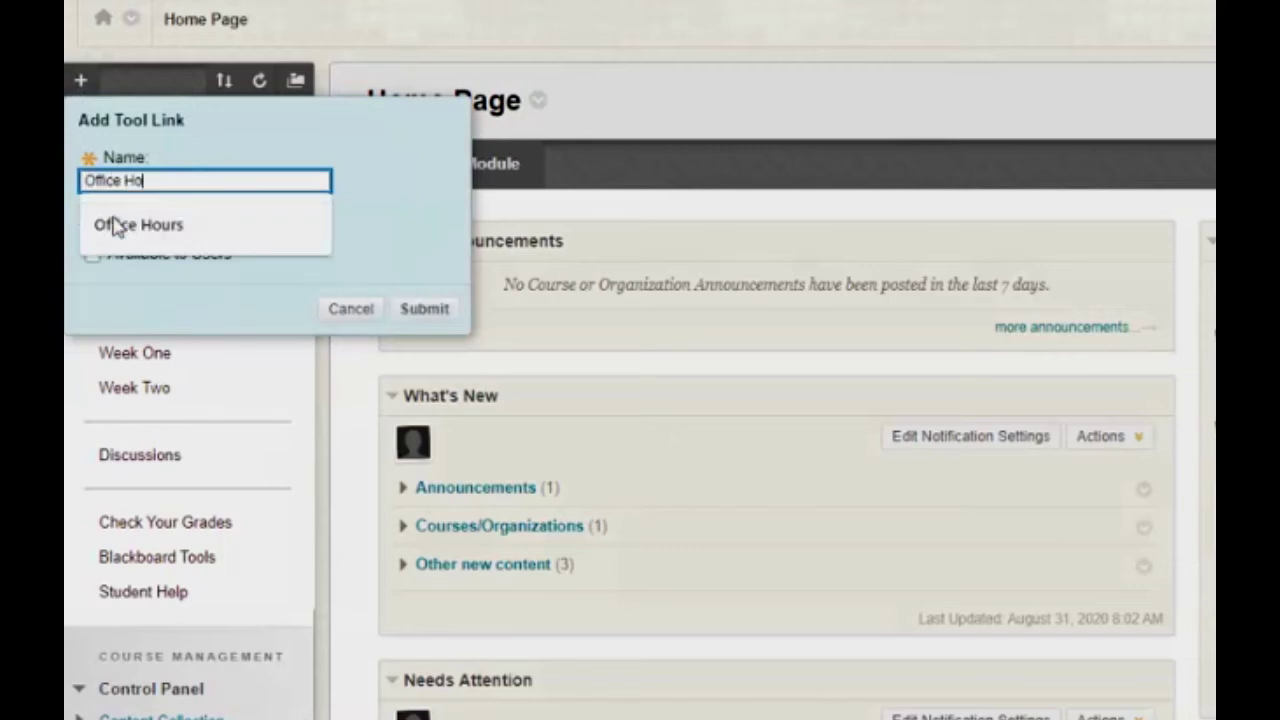
text(fice Ho)
click(114, 226)
Add the link as a Zoom Tool available to users and move it directly below Class Meetings (Web) in the course menu
click(110, 228)
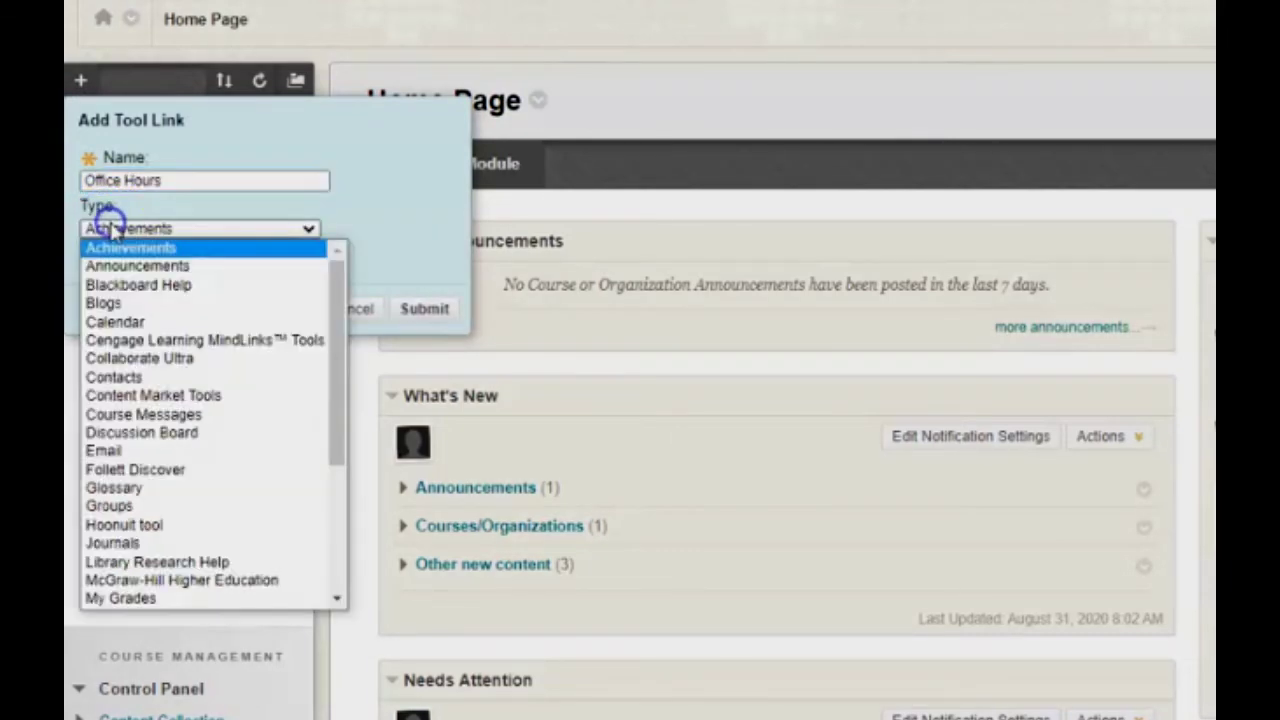
scroll(175, 470, down, 4)
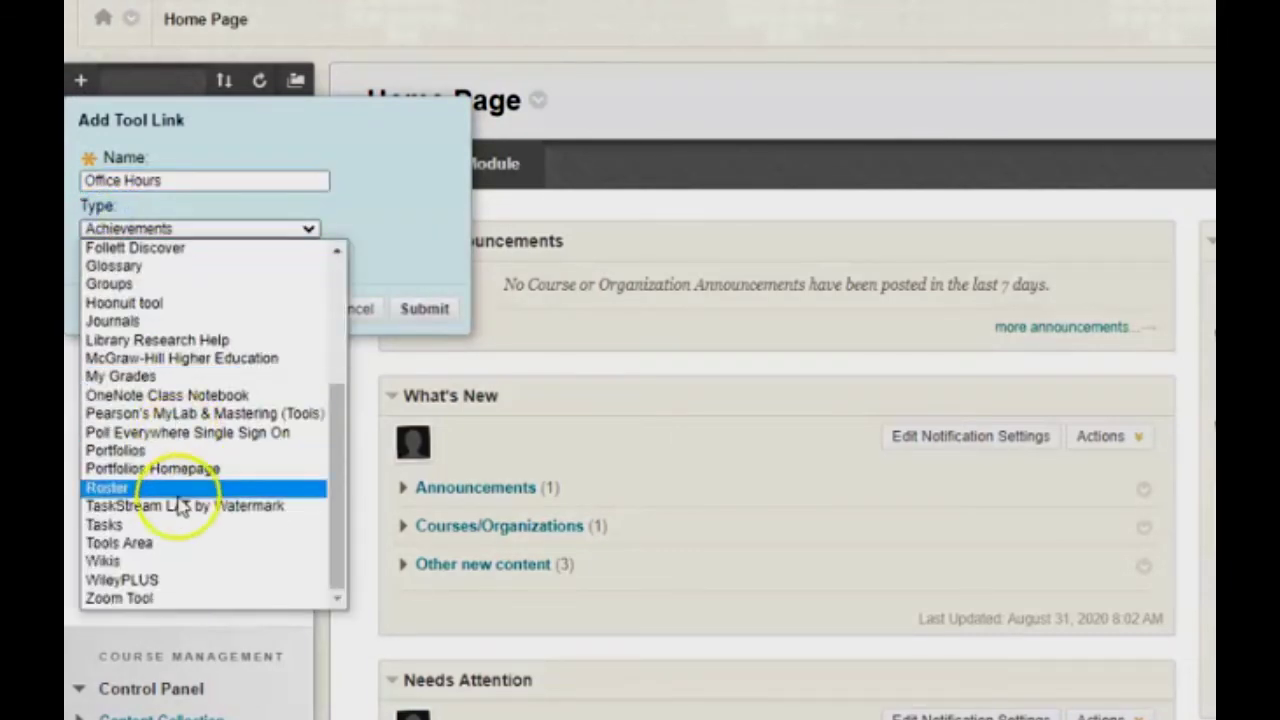
click(164, 598)
click(92, 254)
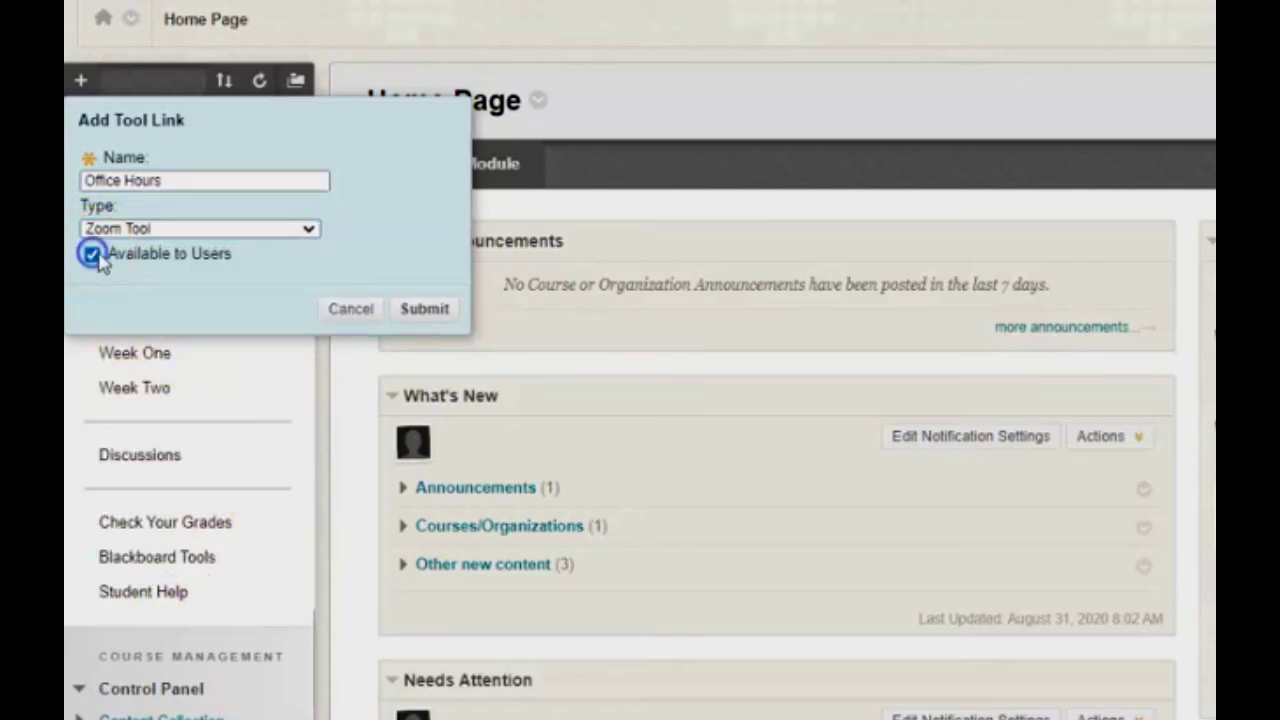
click(425, 310)
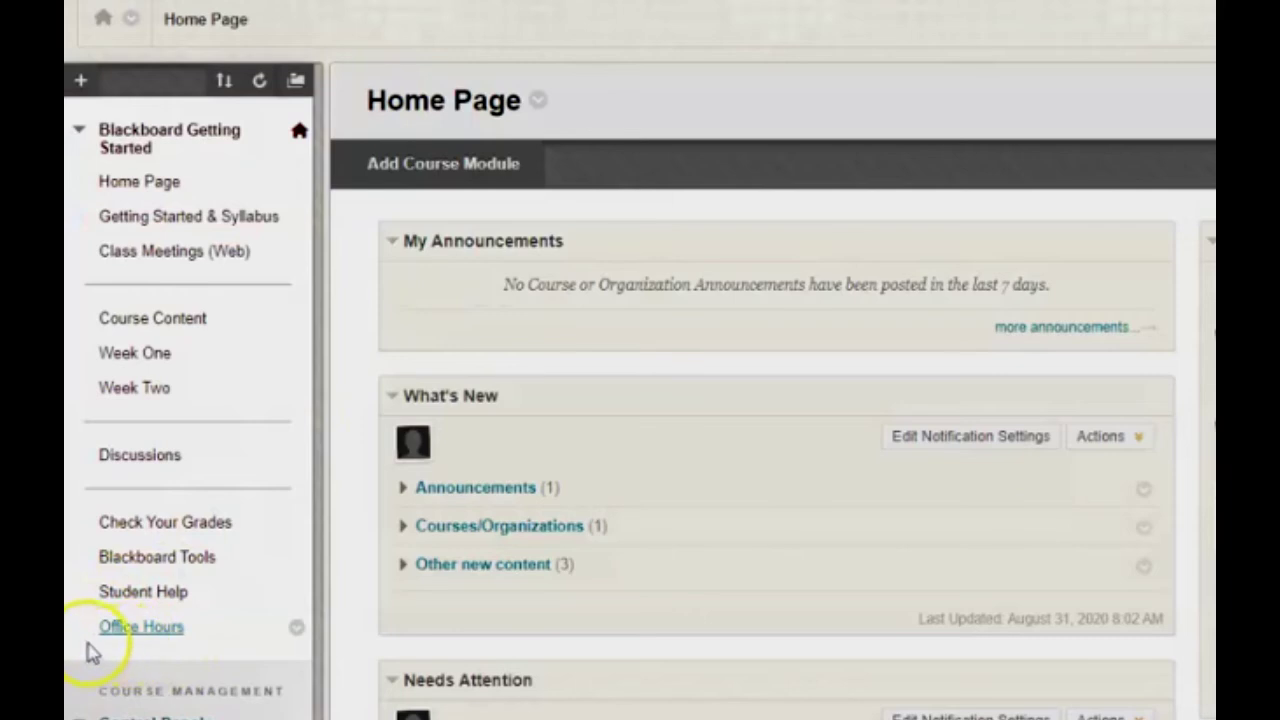
drag(76, 632, 120, 285)
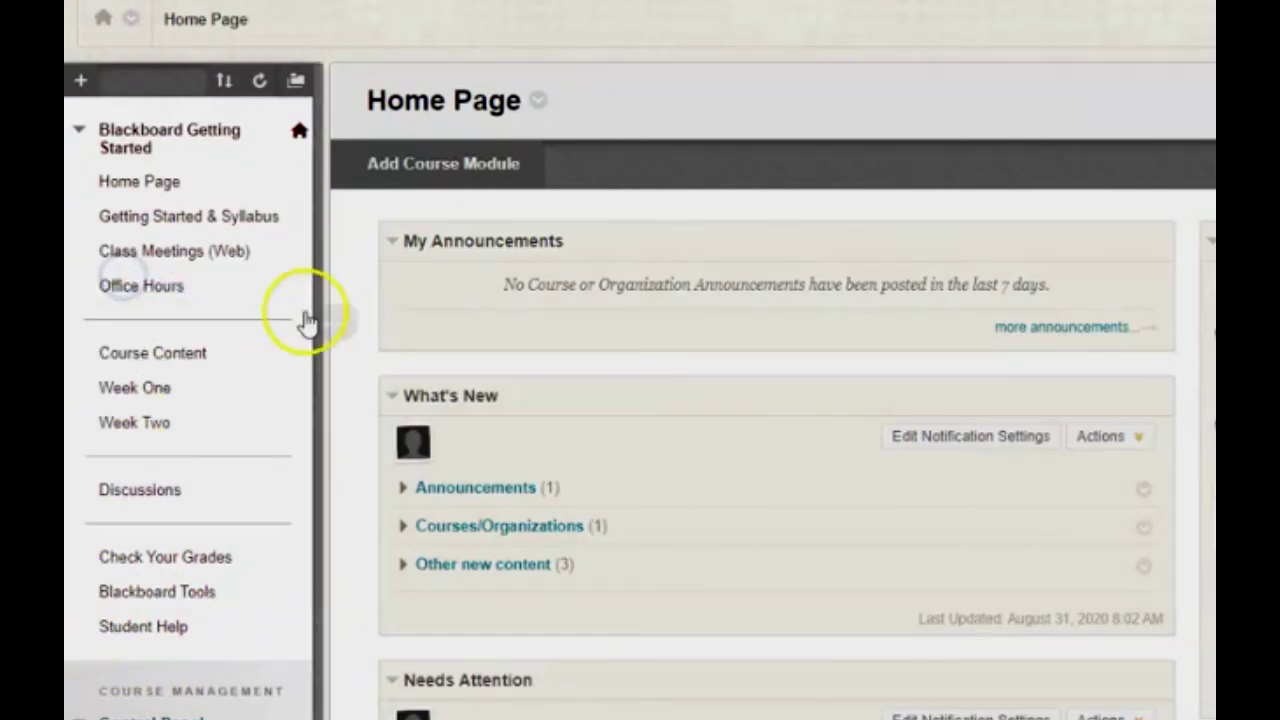
Open the Office Hours link and start scheduling a new meeting with the topic "Office Hours"
click(147, 287)
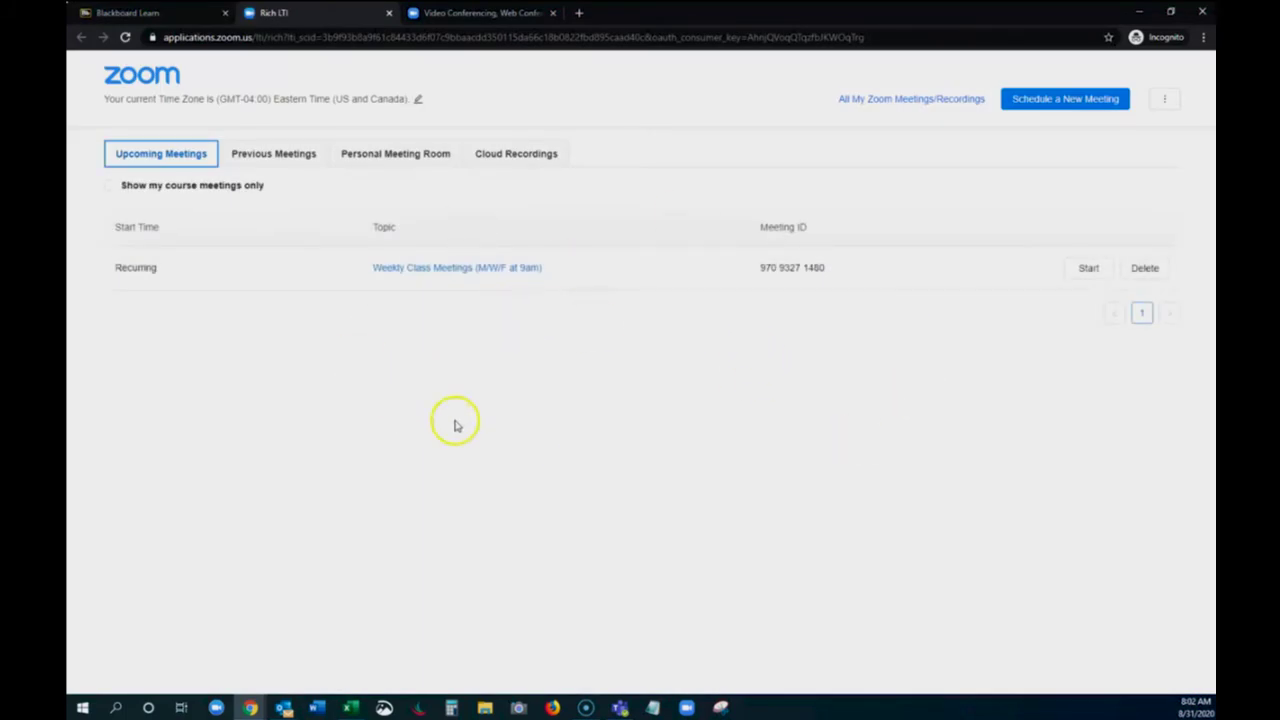
click(1048, 110)
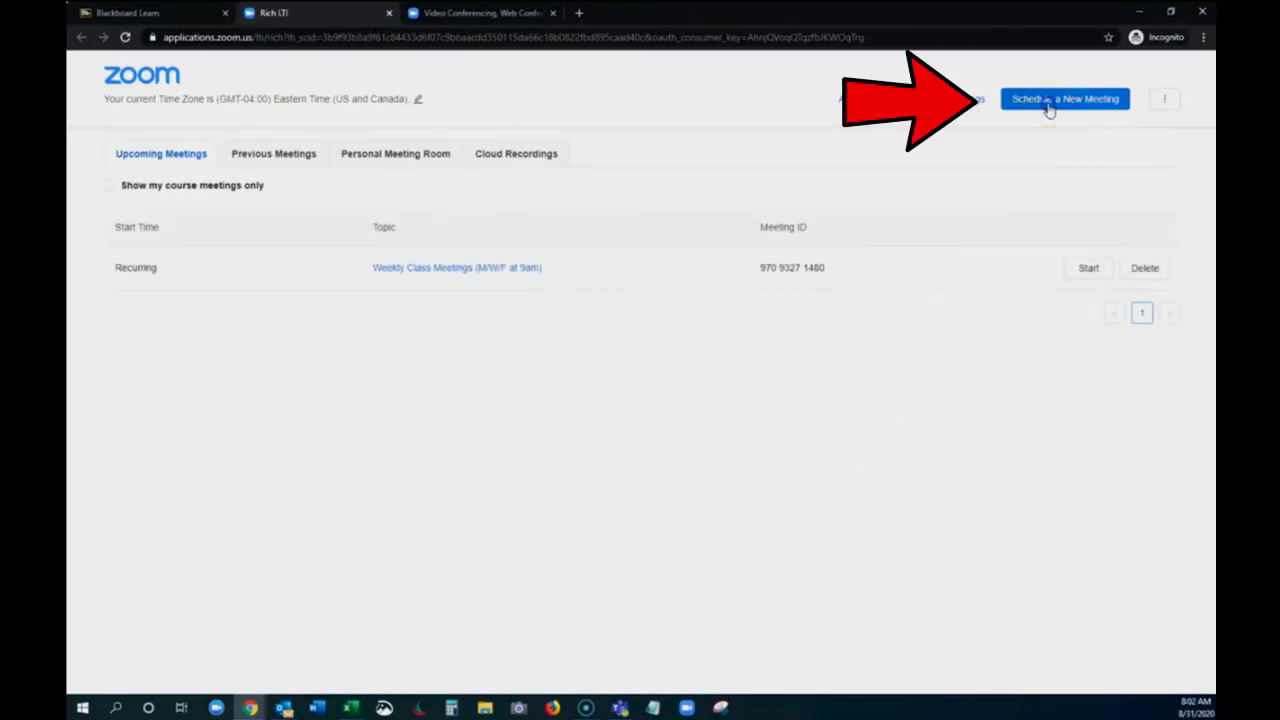
triple_click(312, 191)
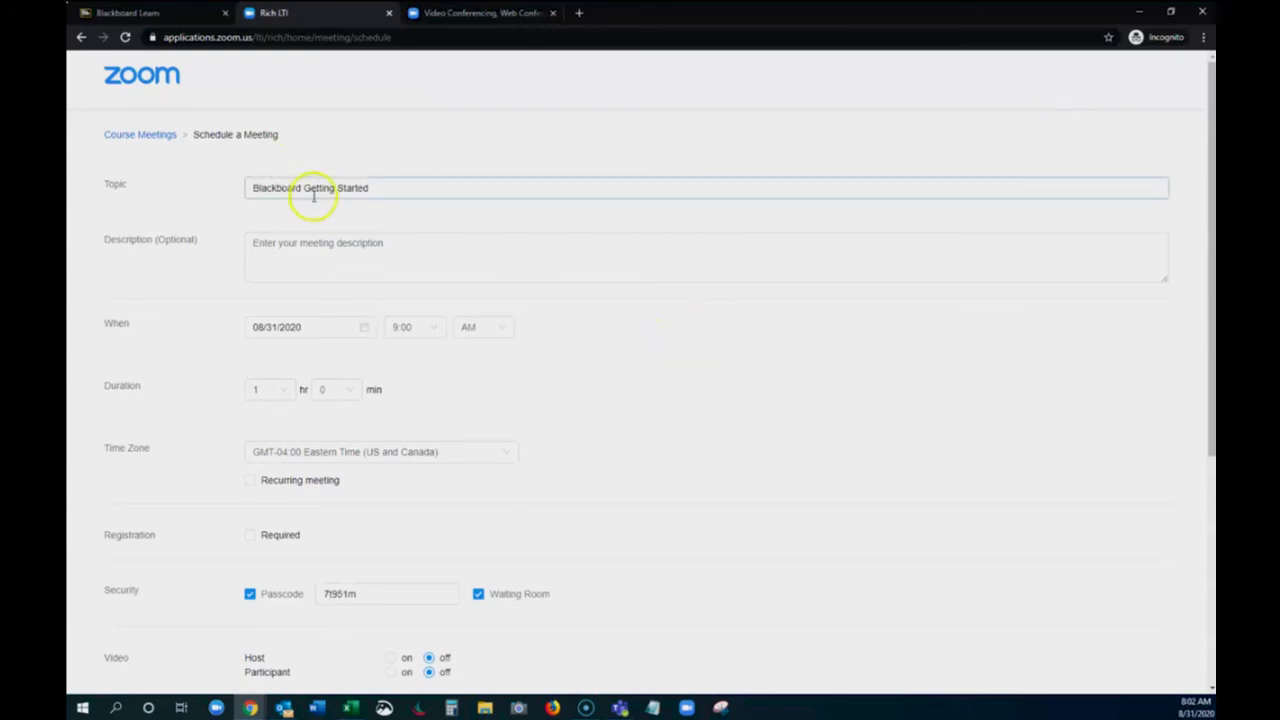
text(Office Hours)
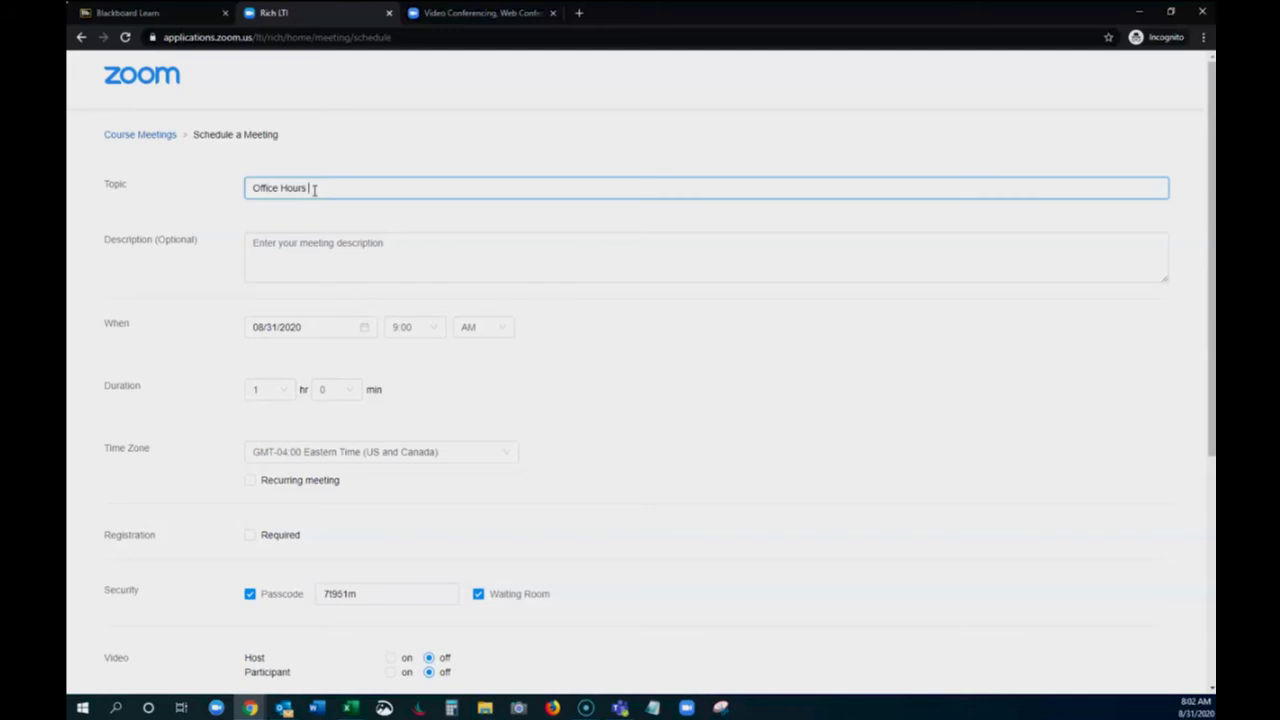
Make the Office Hours meeting recurring with the recurrence set to NoFixed Time, and save the meeting
click(251, 325)
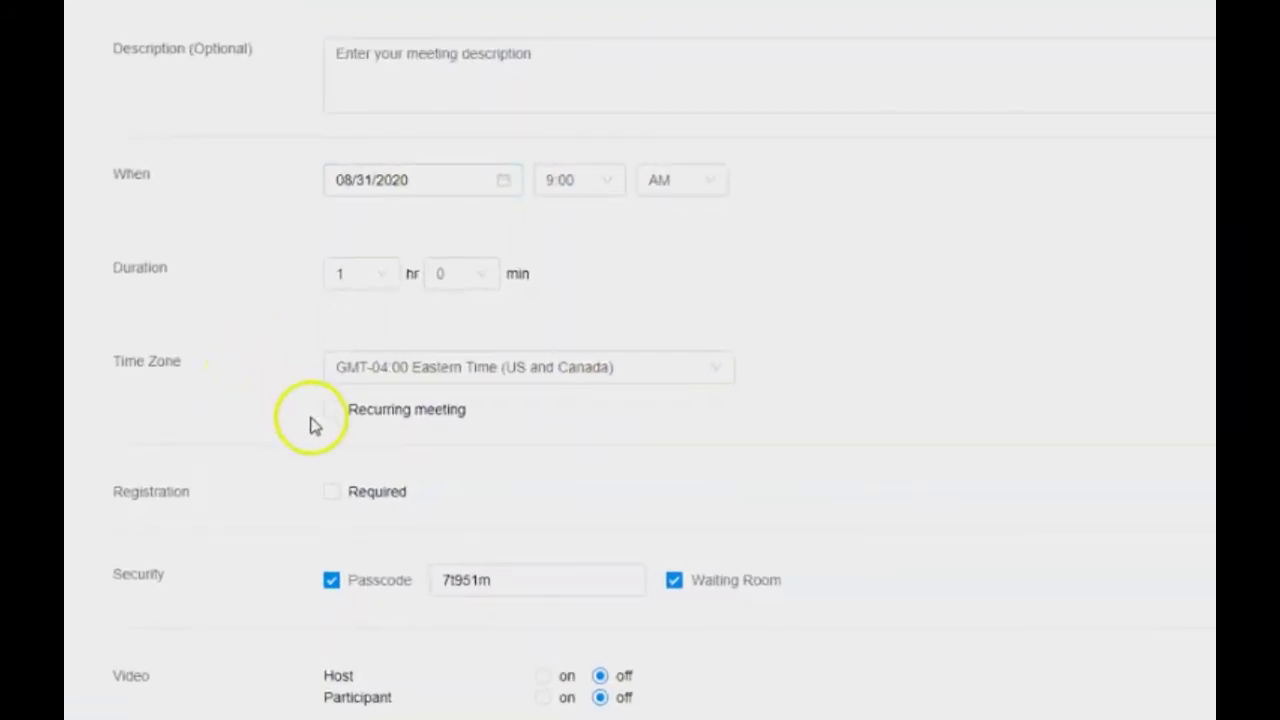
click(332, 411)
click(625, 452)
click(600, 588)
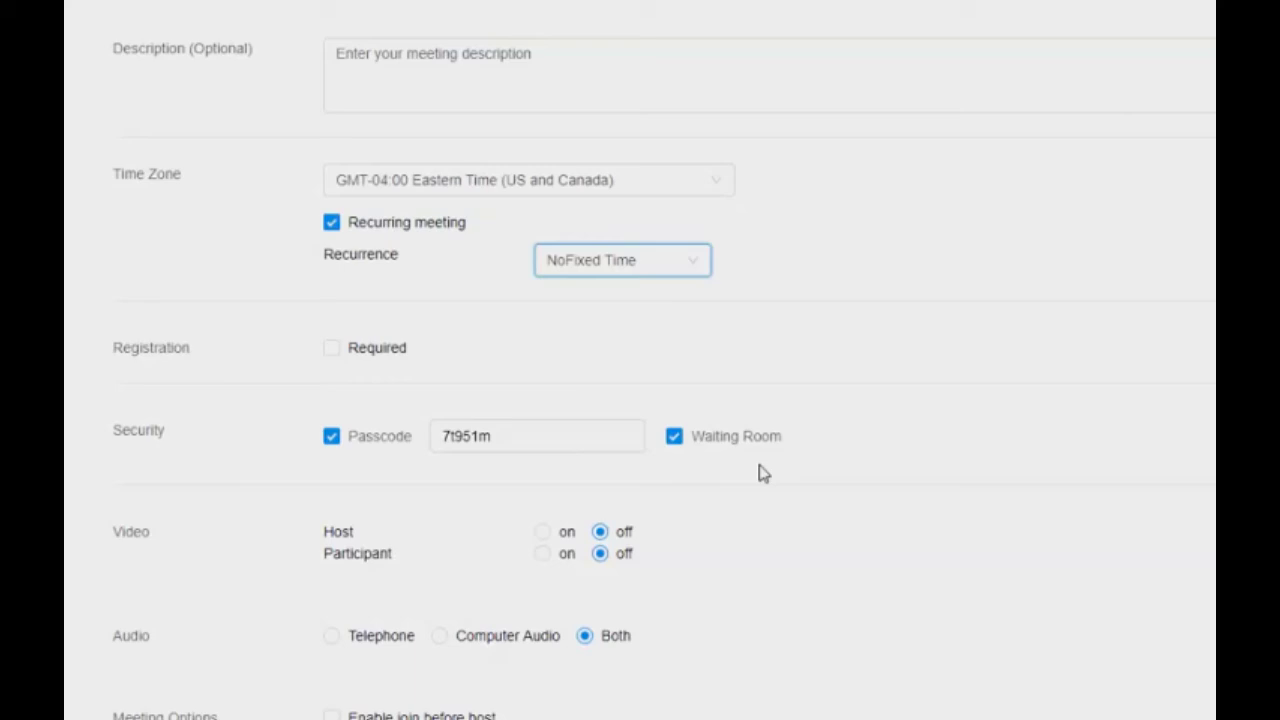
scroll(760, 474, down, 1)
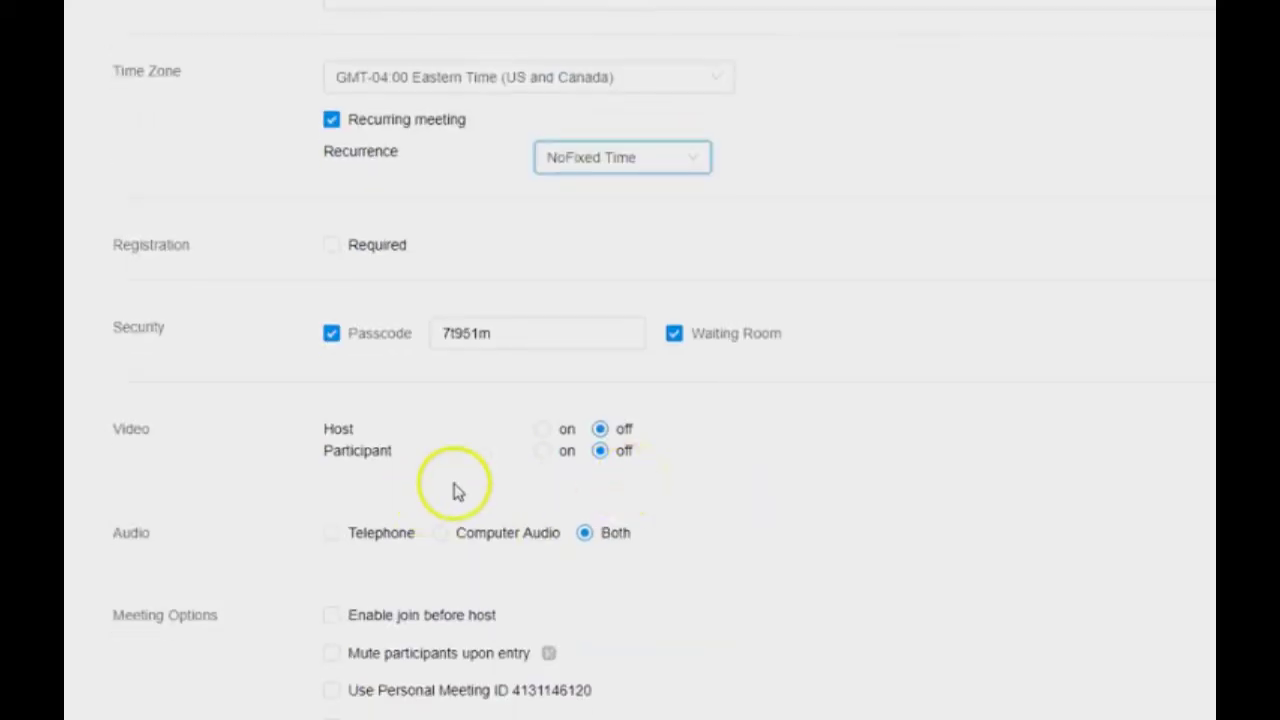
scroll(500, 515, down, 2)
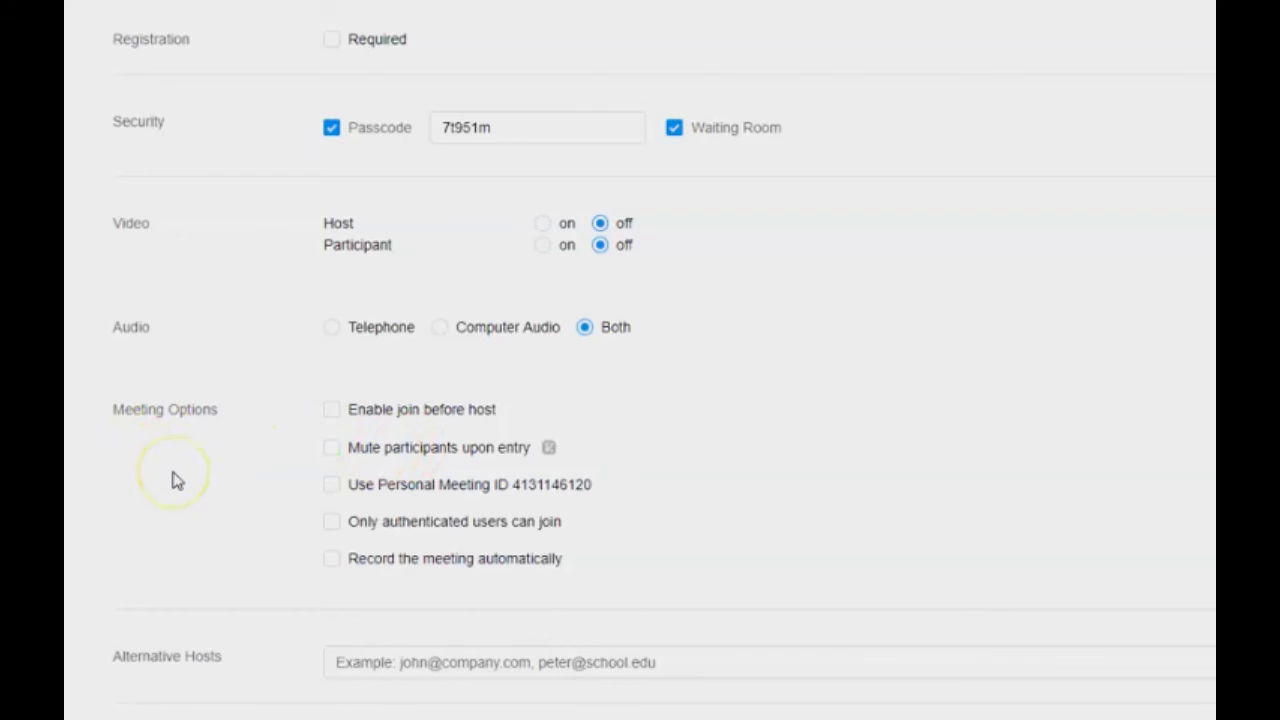
scroll(172, 481, down, 1)
click(366, 648)
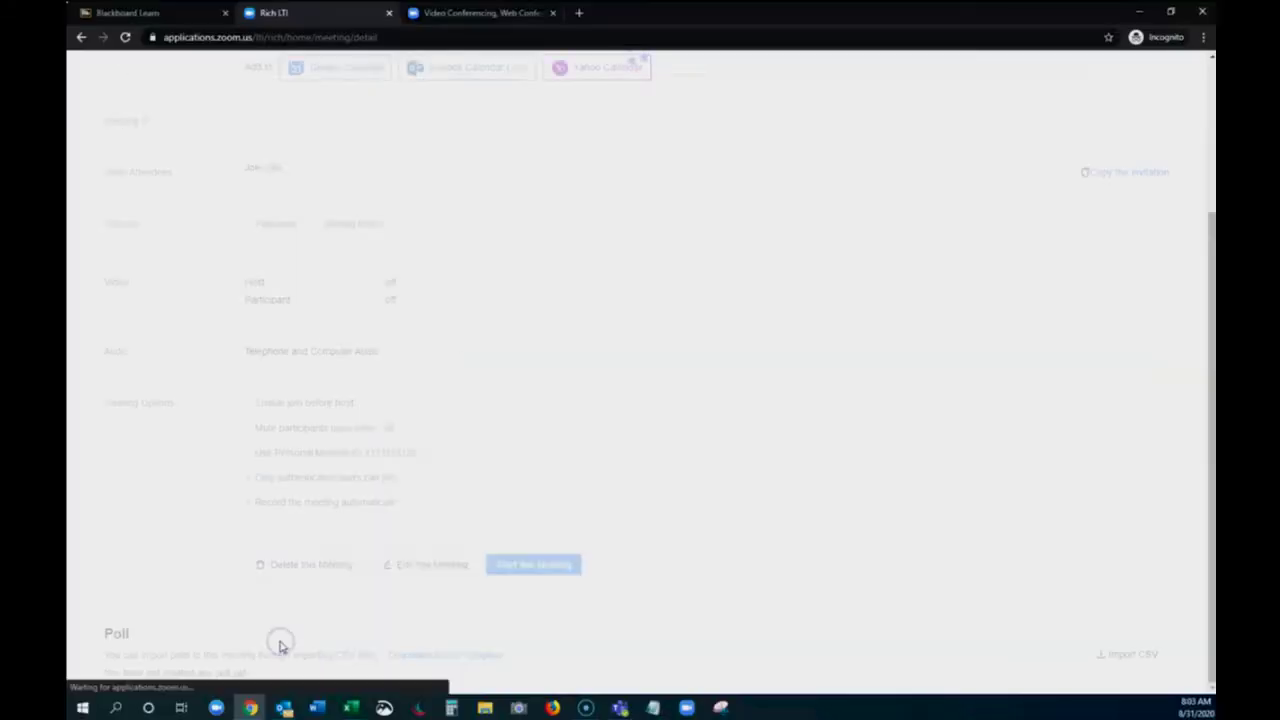
Select and copy the full join URL of the saved Office Hours meeting
scroll(520, 320, up, 2)
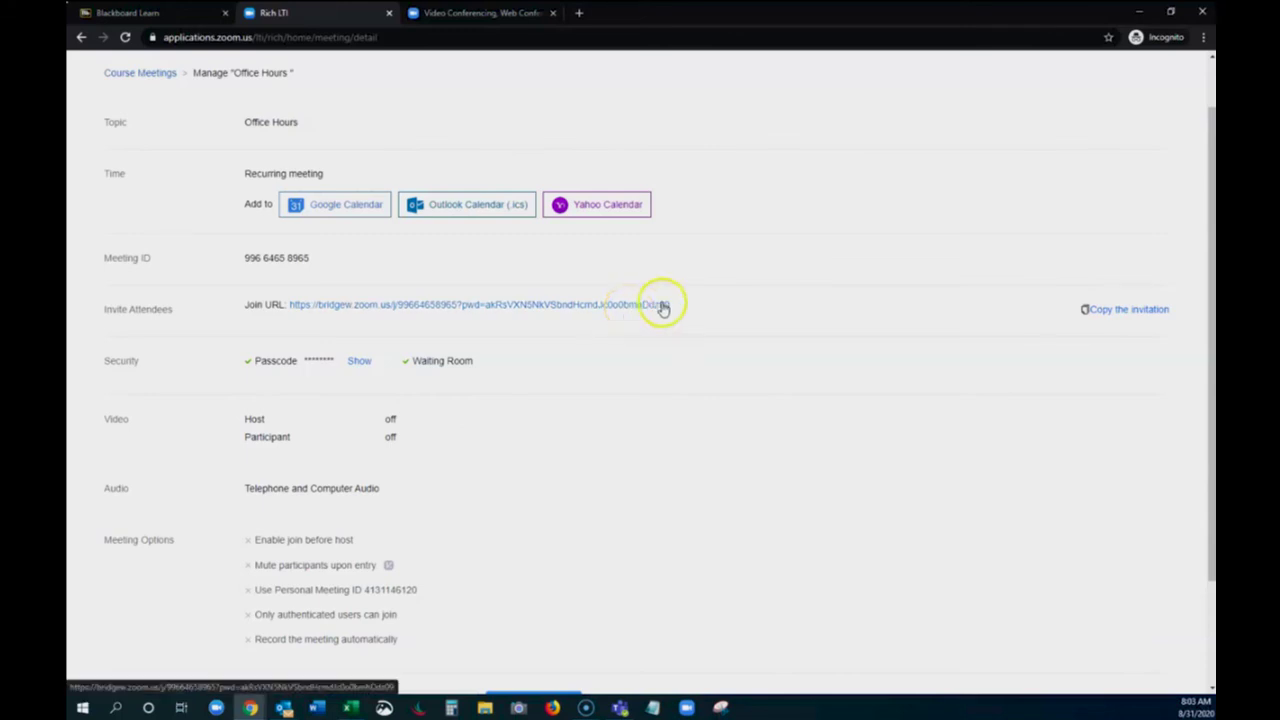
drag(686, 310, 497, 307)
click(686, 312)
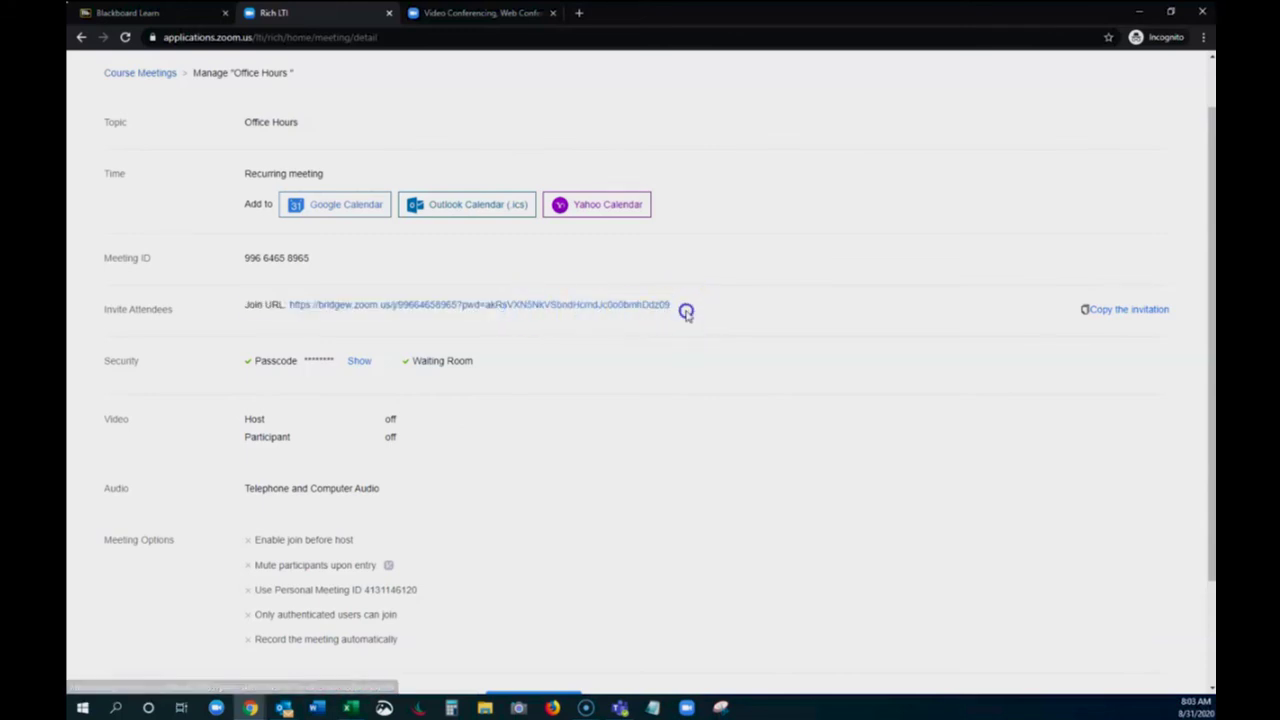
drag(678, 306, 652, 311)
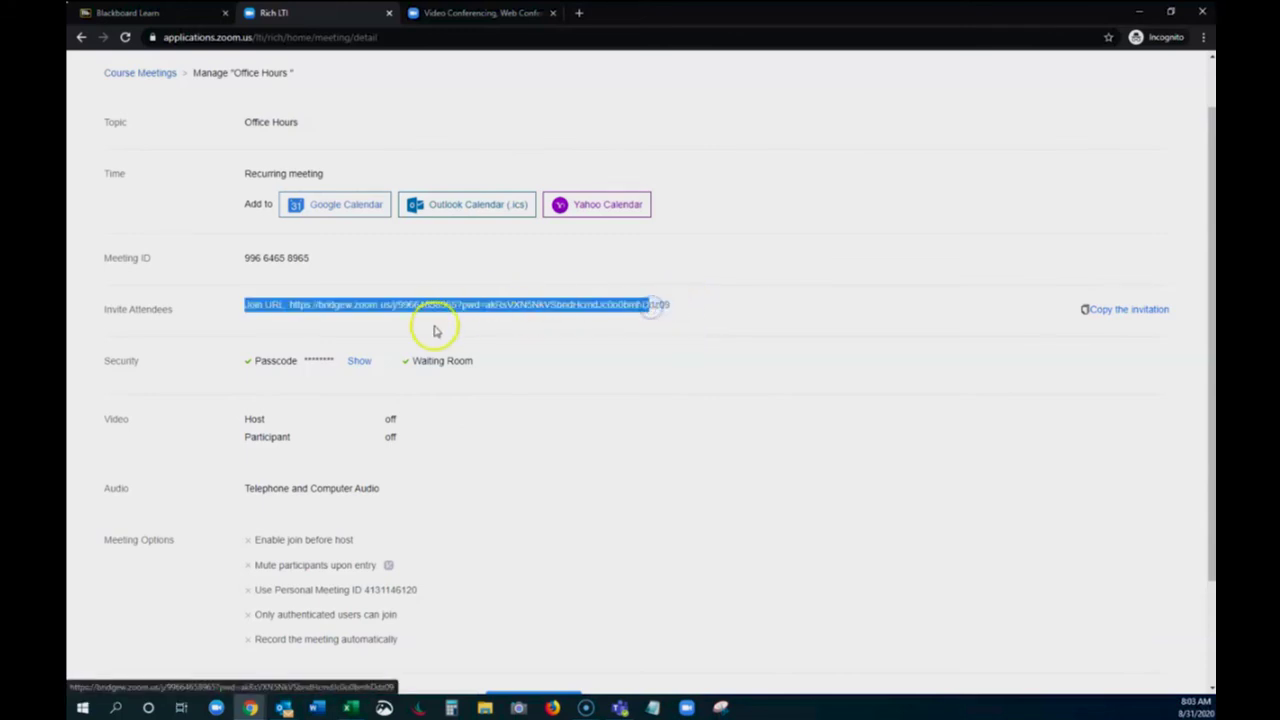
click(351, 323)
drag(287, 304, 669, 308)
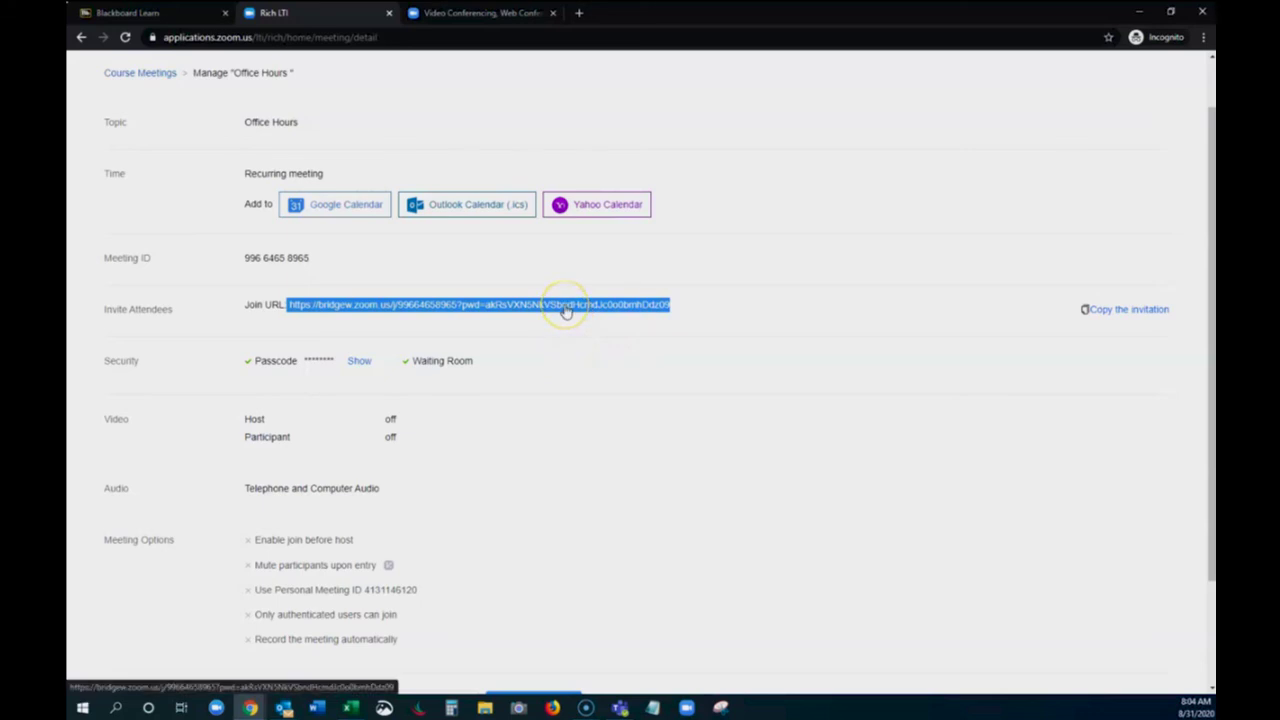
scroll(522, 392, up, 1)
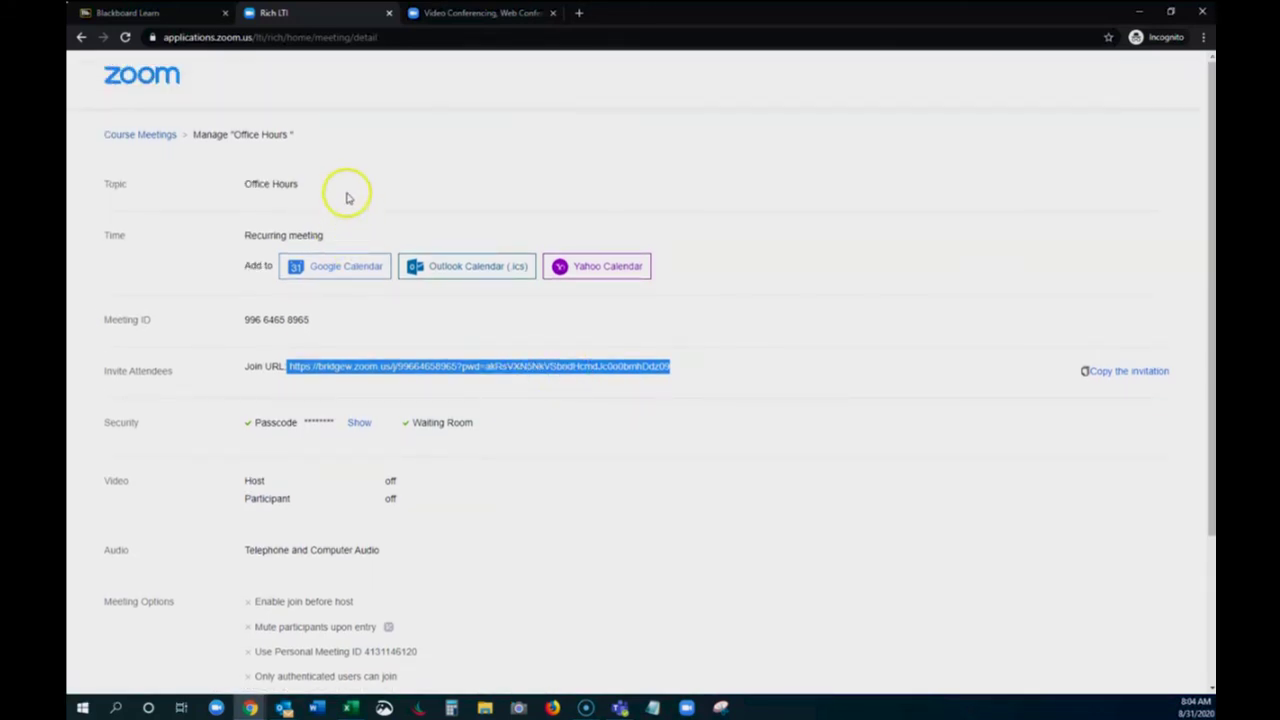
Switch back to Blackboard and open the August 12 Grade Center Session course from the course list
click(155, 13)
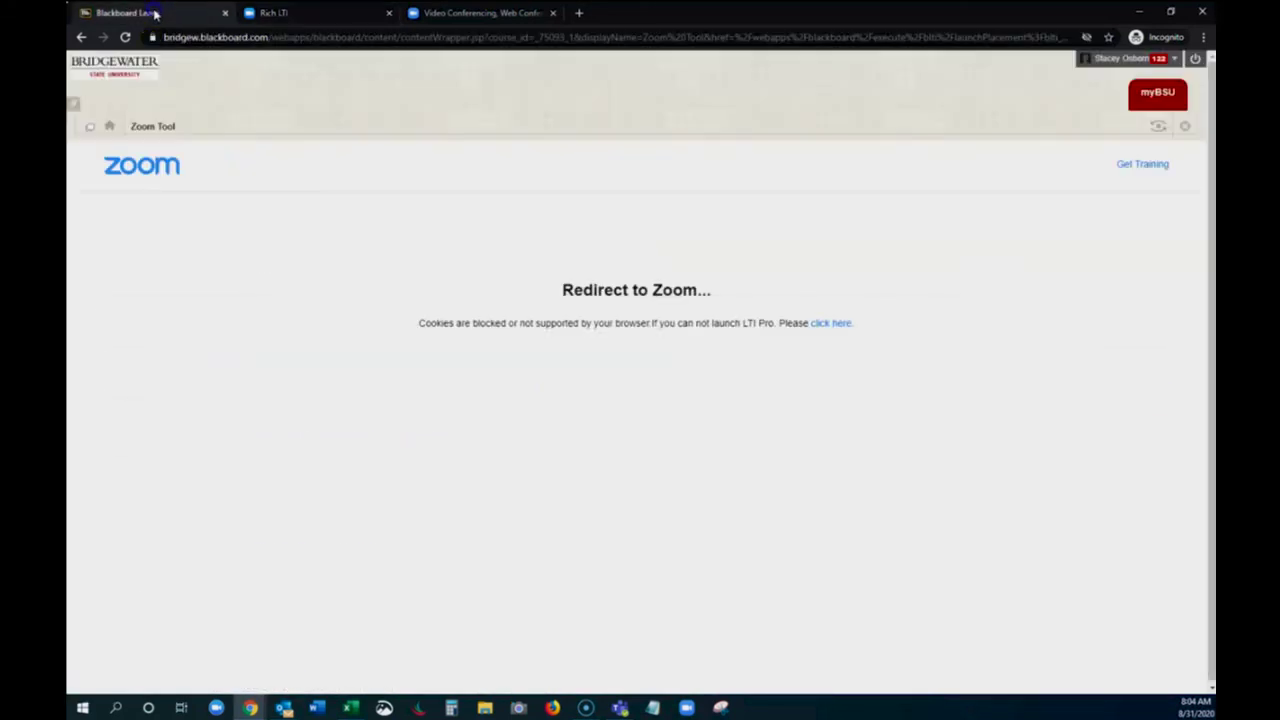
click(109, 131)
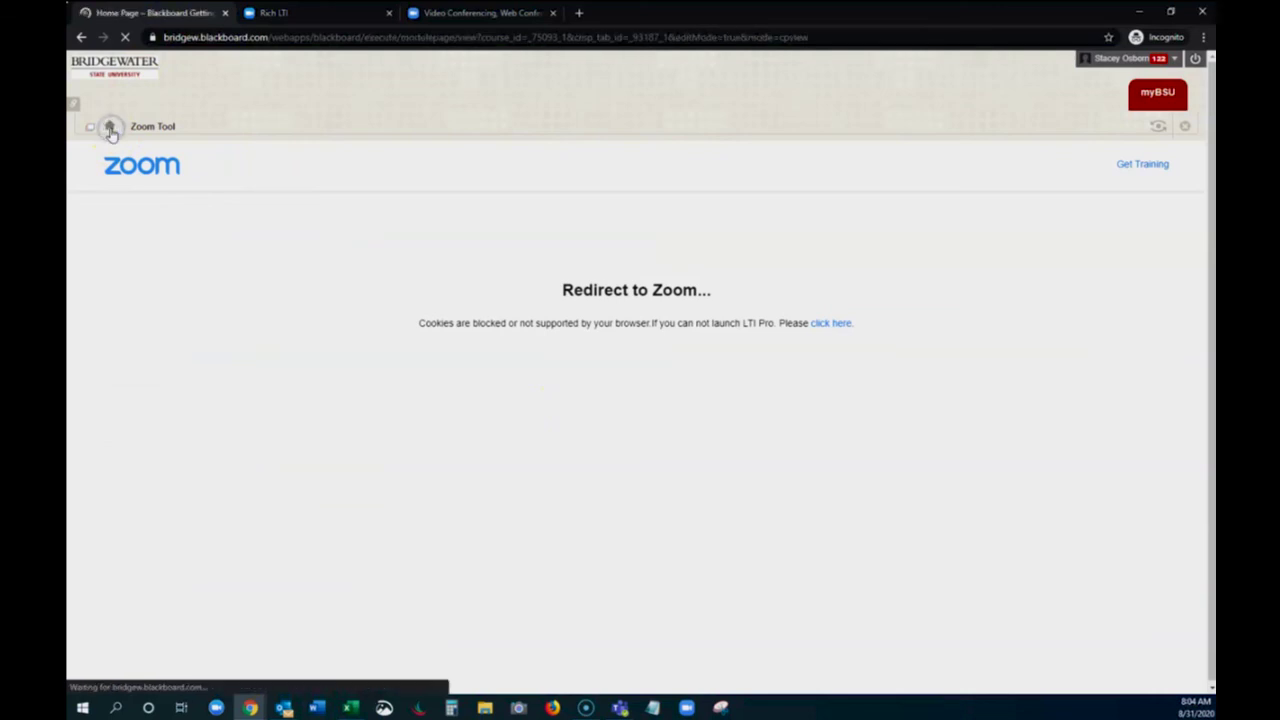
click(1158, 92)
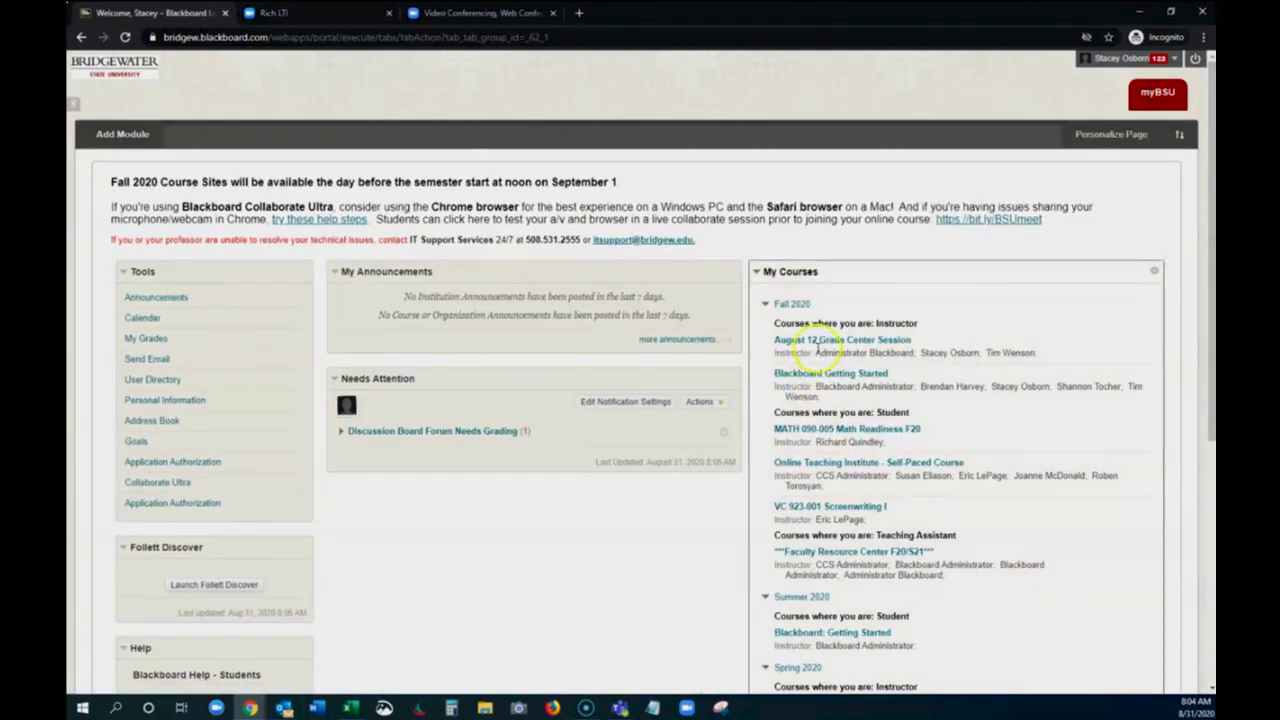
click(818, 340)
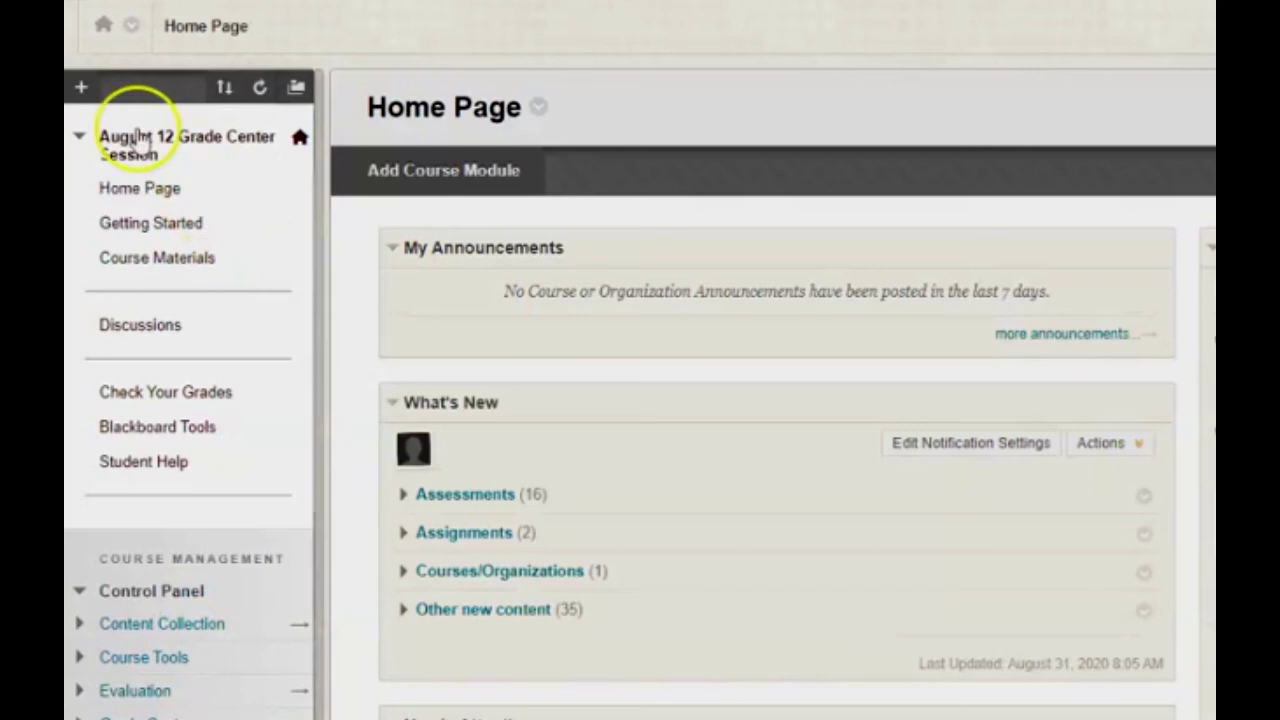
Add a web link named "Office Hours" to this course's menu using the copied Zoom join URL, and make it available to users
mouse_move(77, 166)
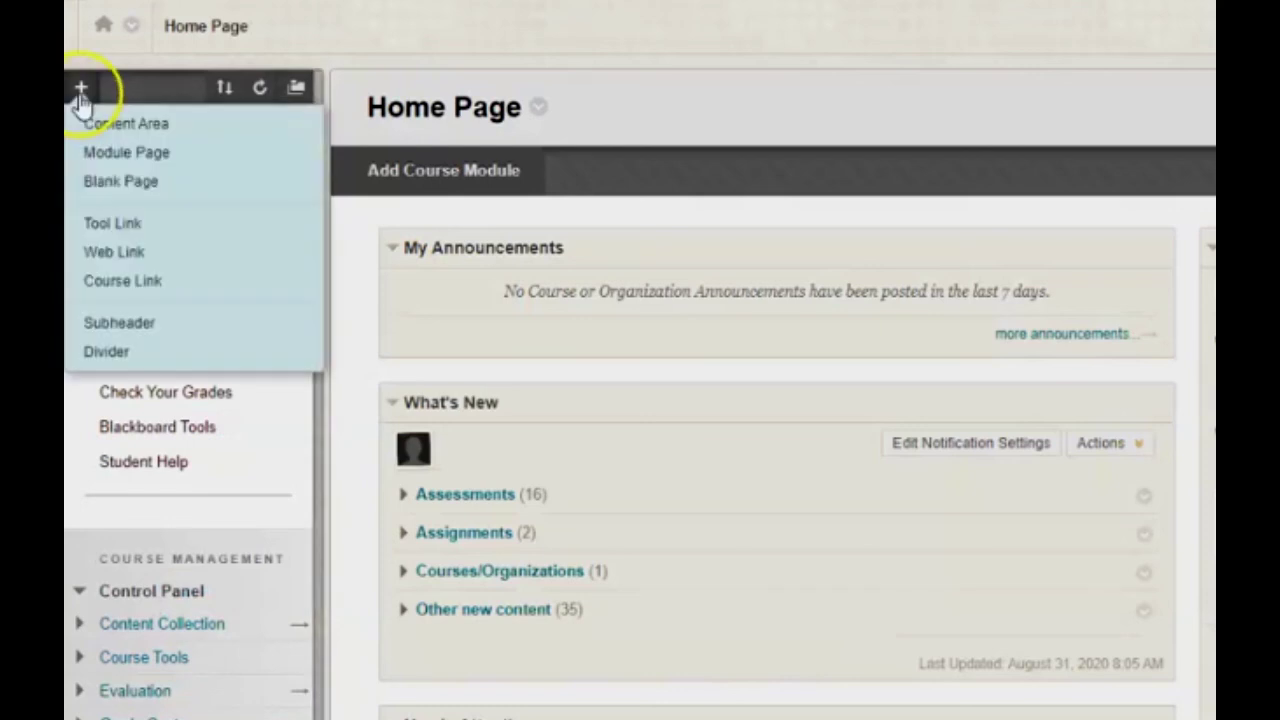
click(112, 256)
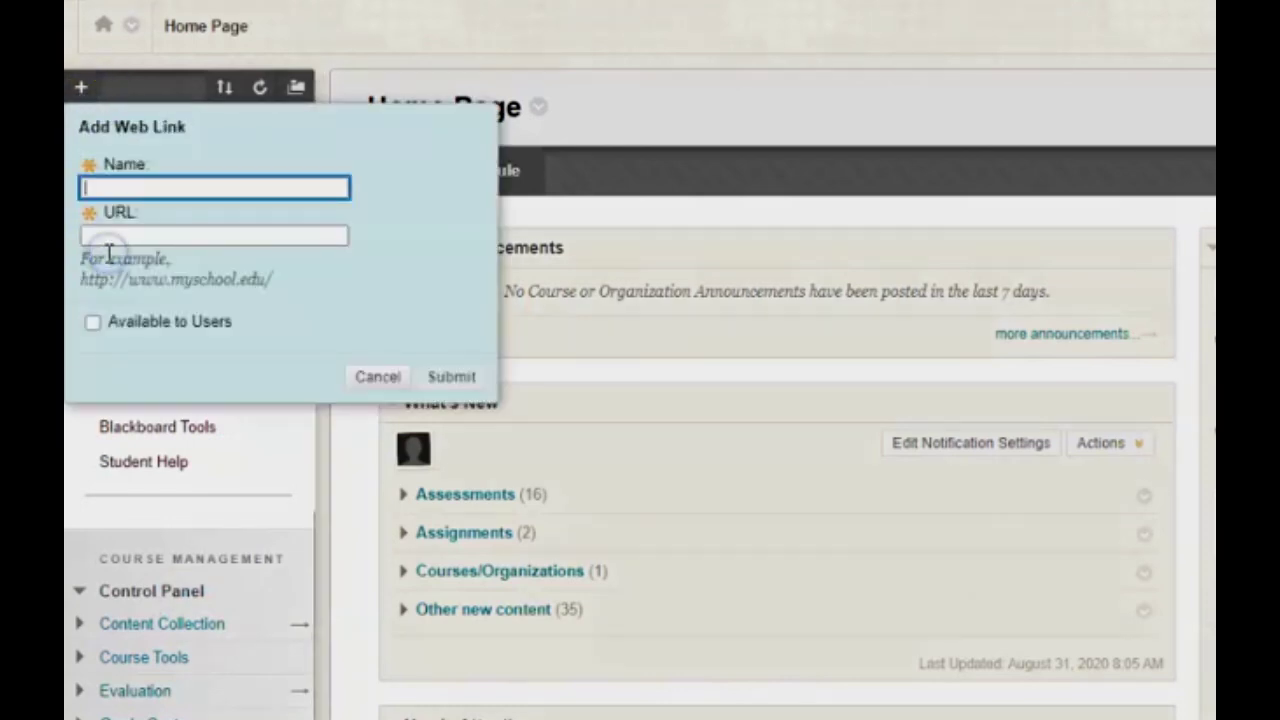
text(Office H)
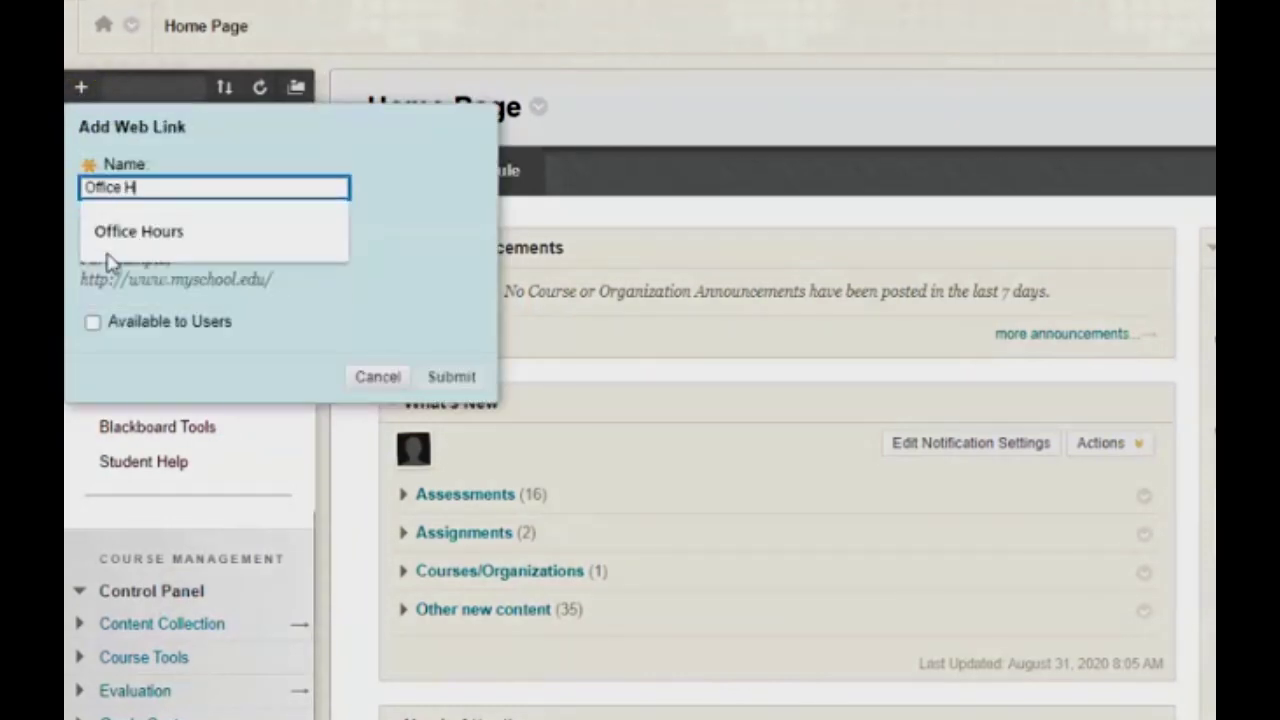
text(ours)
click(106, 244)
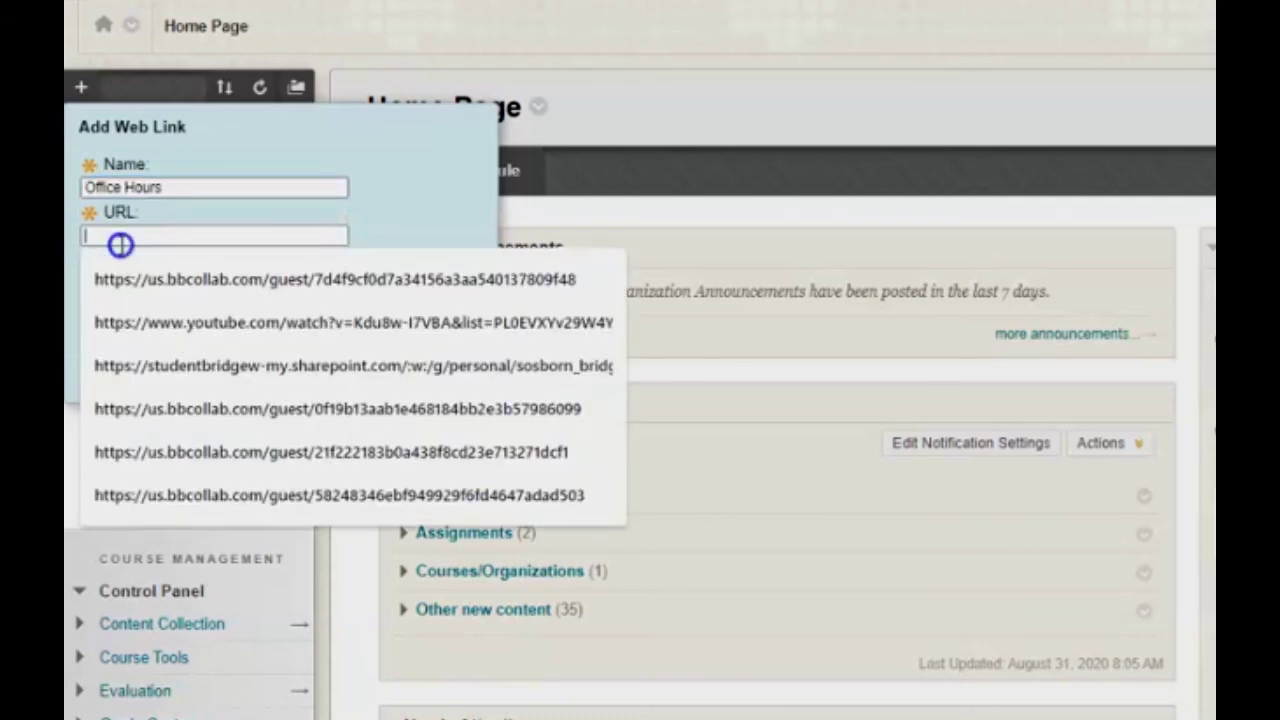
key(ctrl+v)
key(Home)
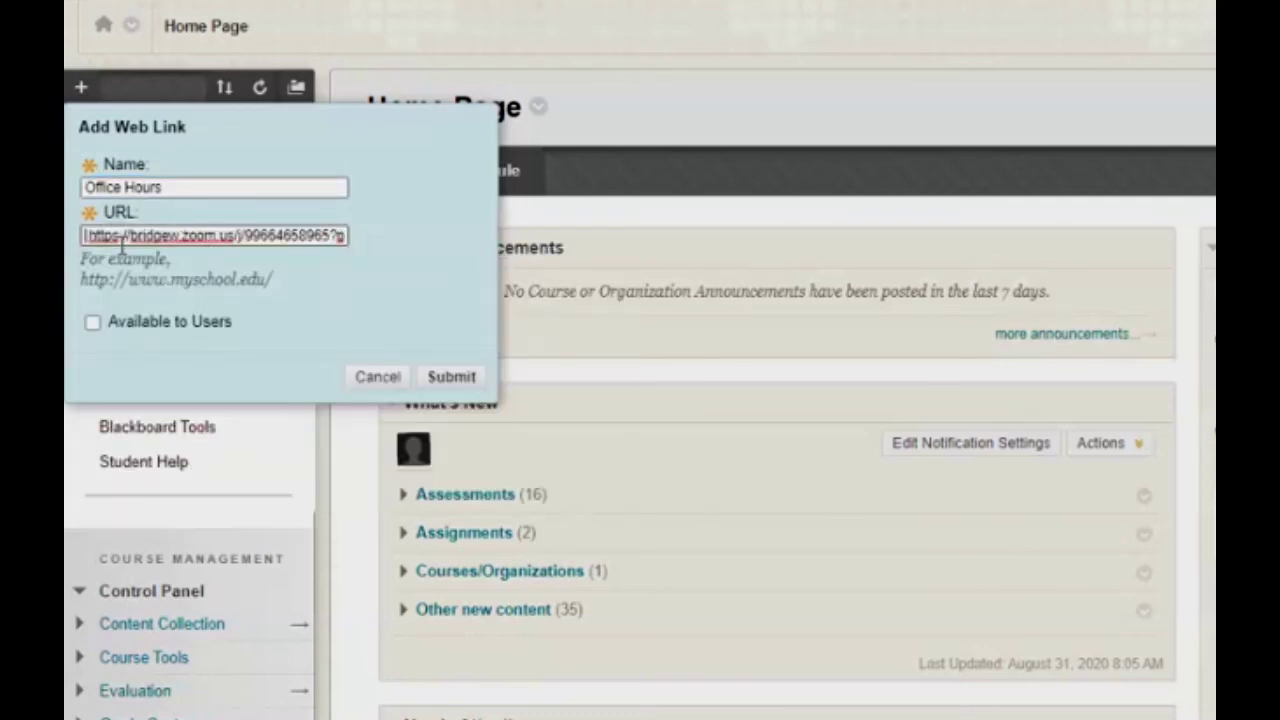
key(End)
click(92, 321)
click(449, 377)
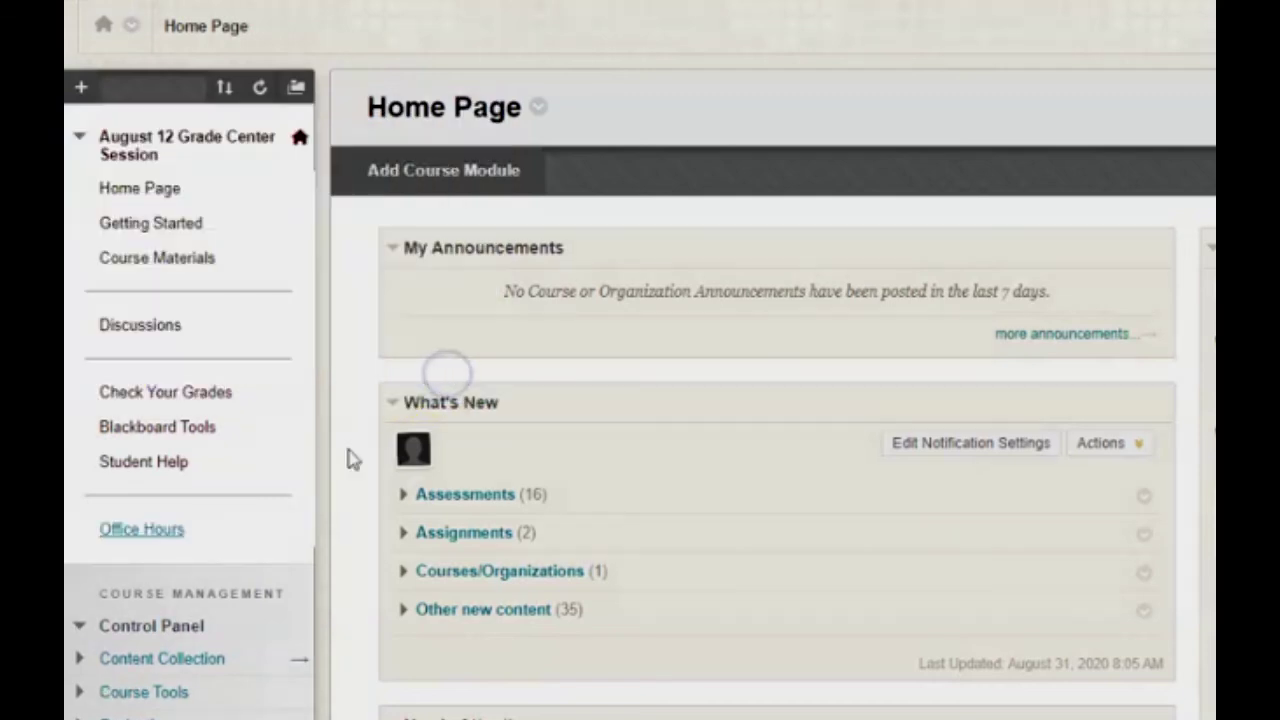